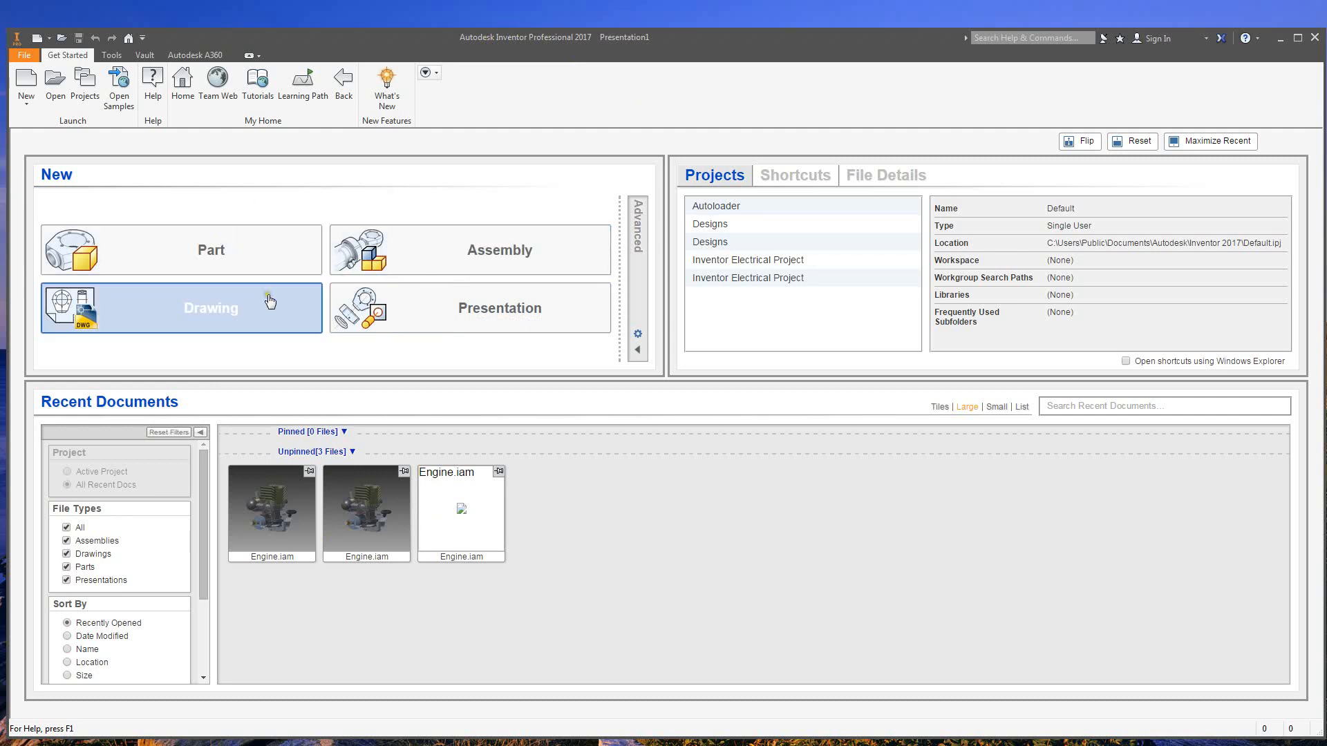
# Create a new part and start a 2D sketch on the XY plane.
pyautogui.click(217, 306)
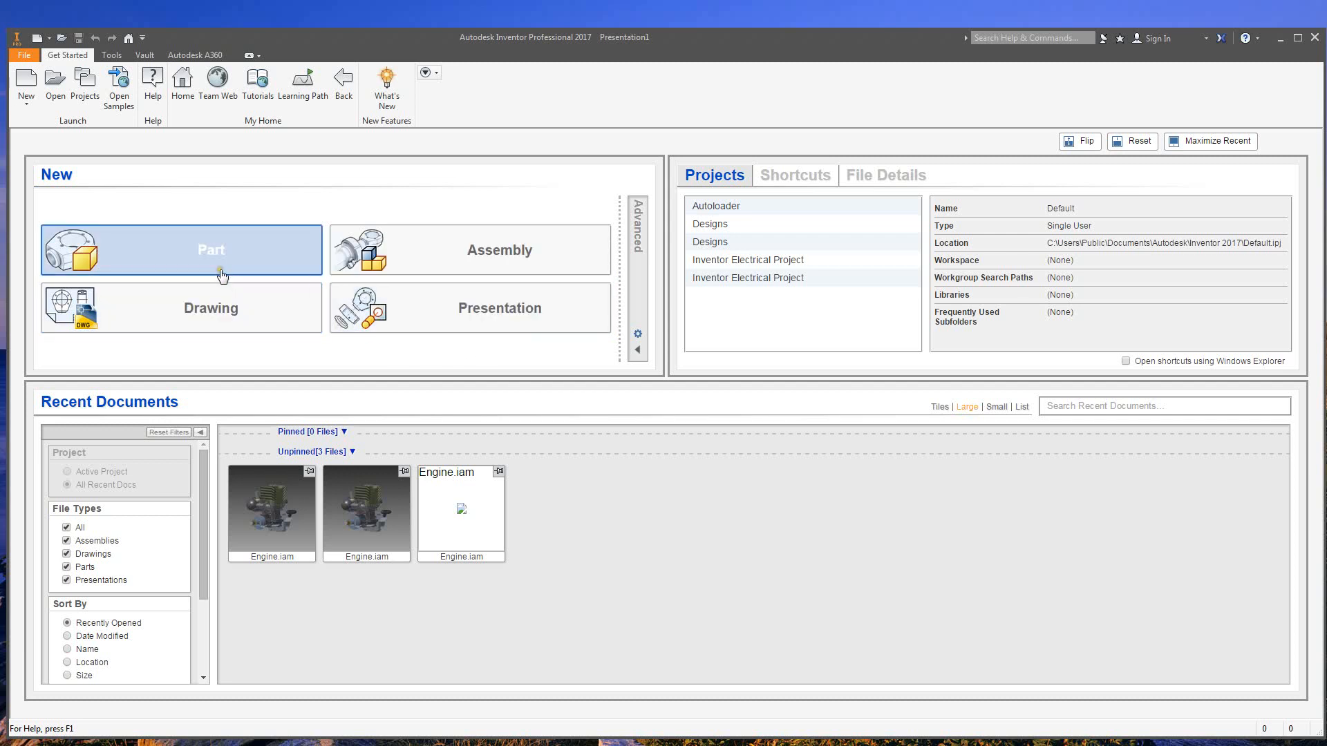
pyautogui.click(209, 253)
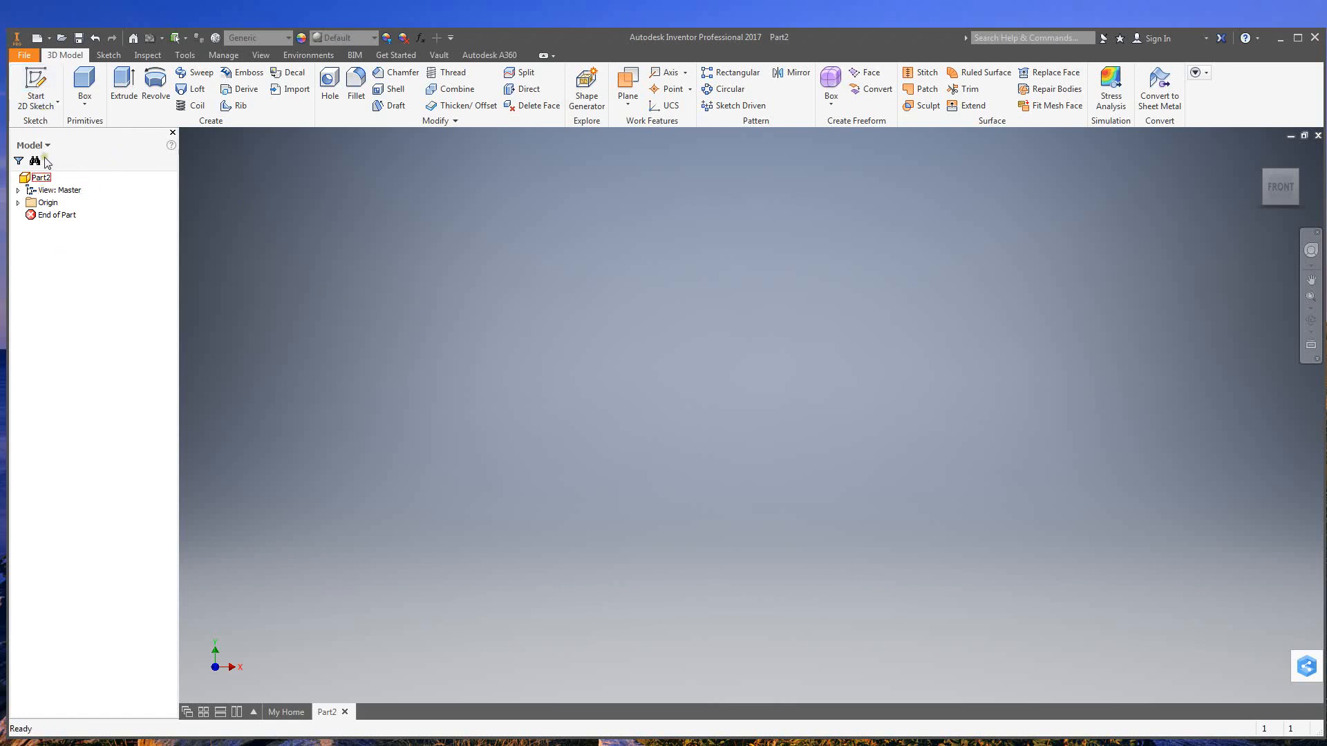
pyautogui.click(47, 201)
pyautogui.click(36, 101)
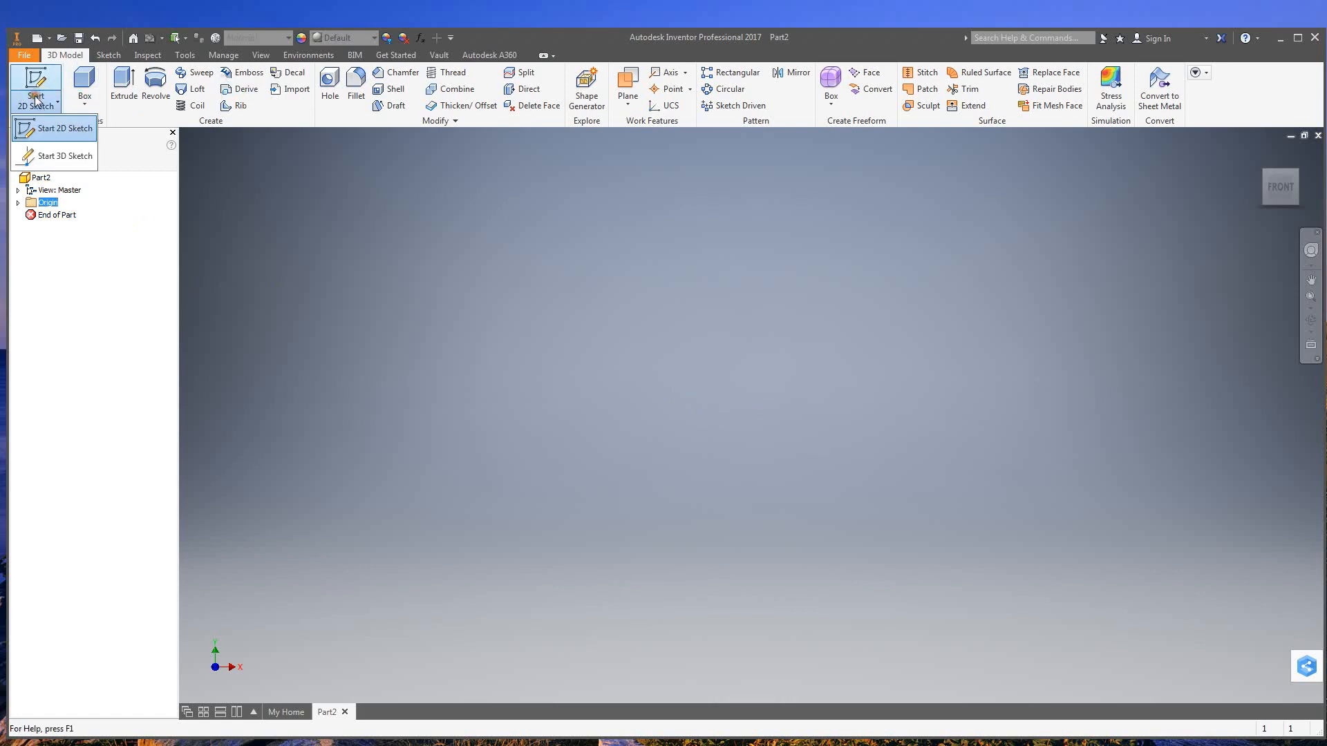
pyautogui.click(64, 130)
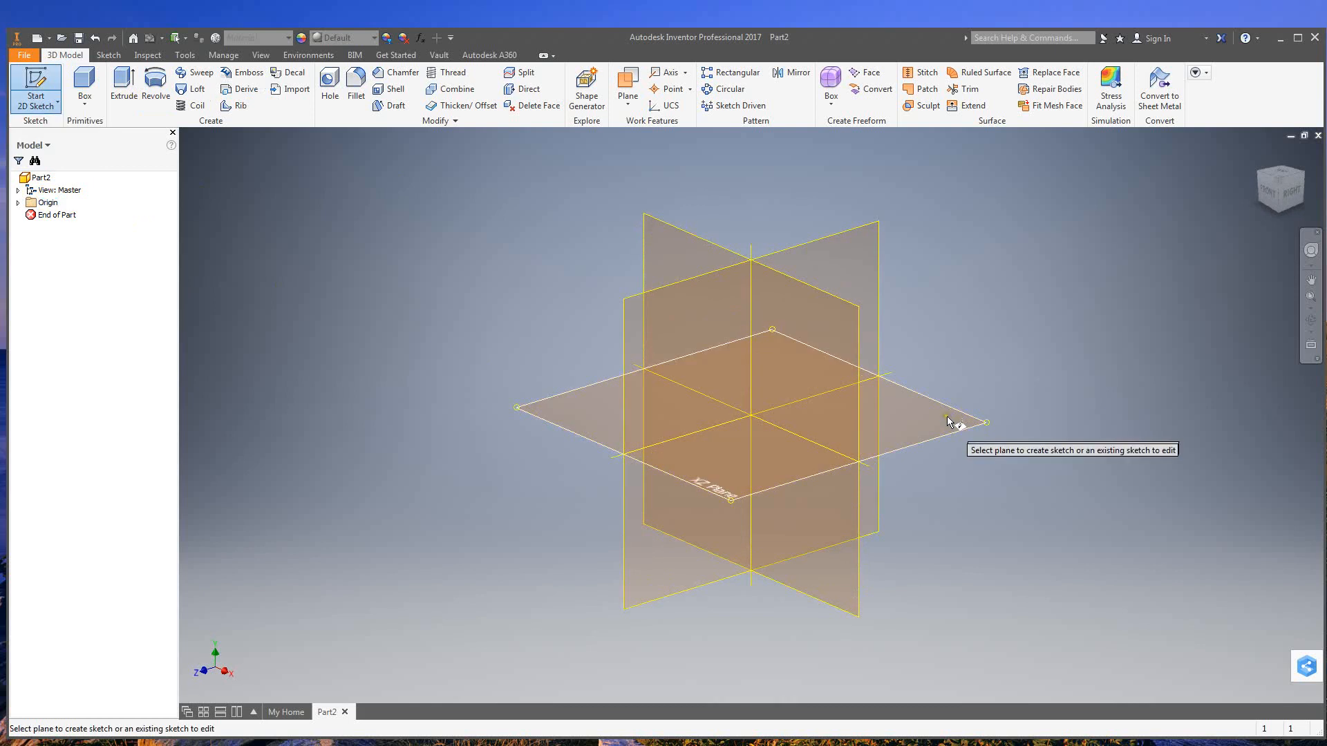
pyautogui.click(781, 304)
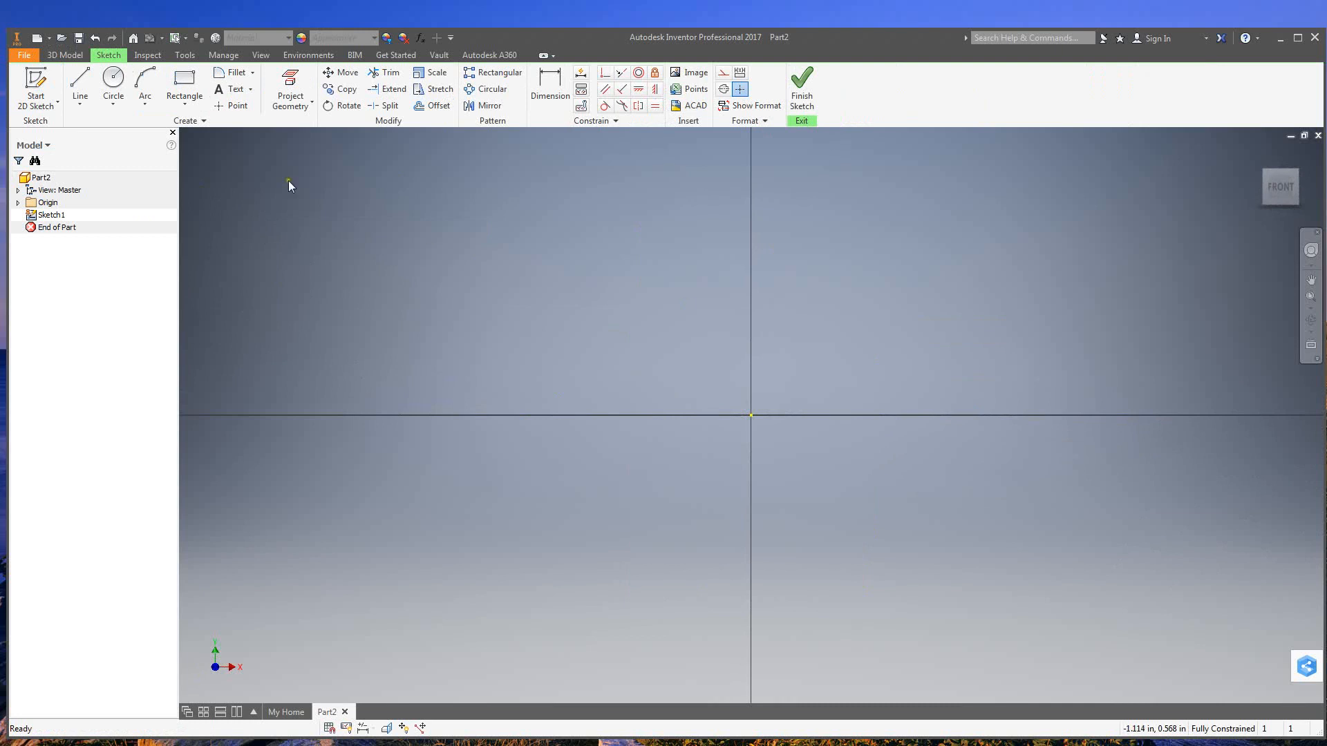
# Sketch a rectangle about 0.45 by 0.3 in from the origin up and to the right, and finish the sketch.
pyautogui.click(184, 83)
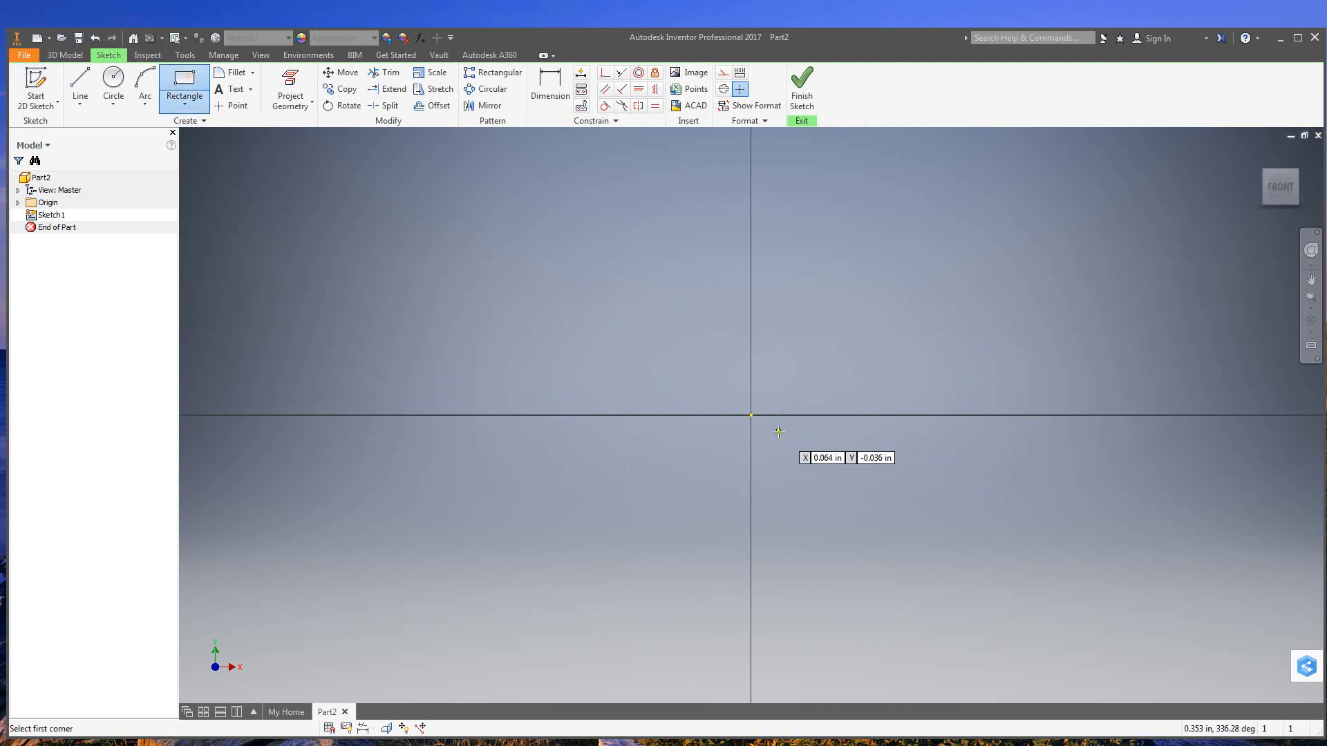
pyautogui.click(750, 415)
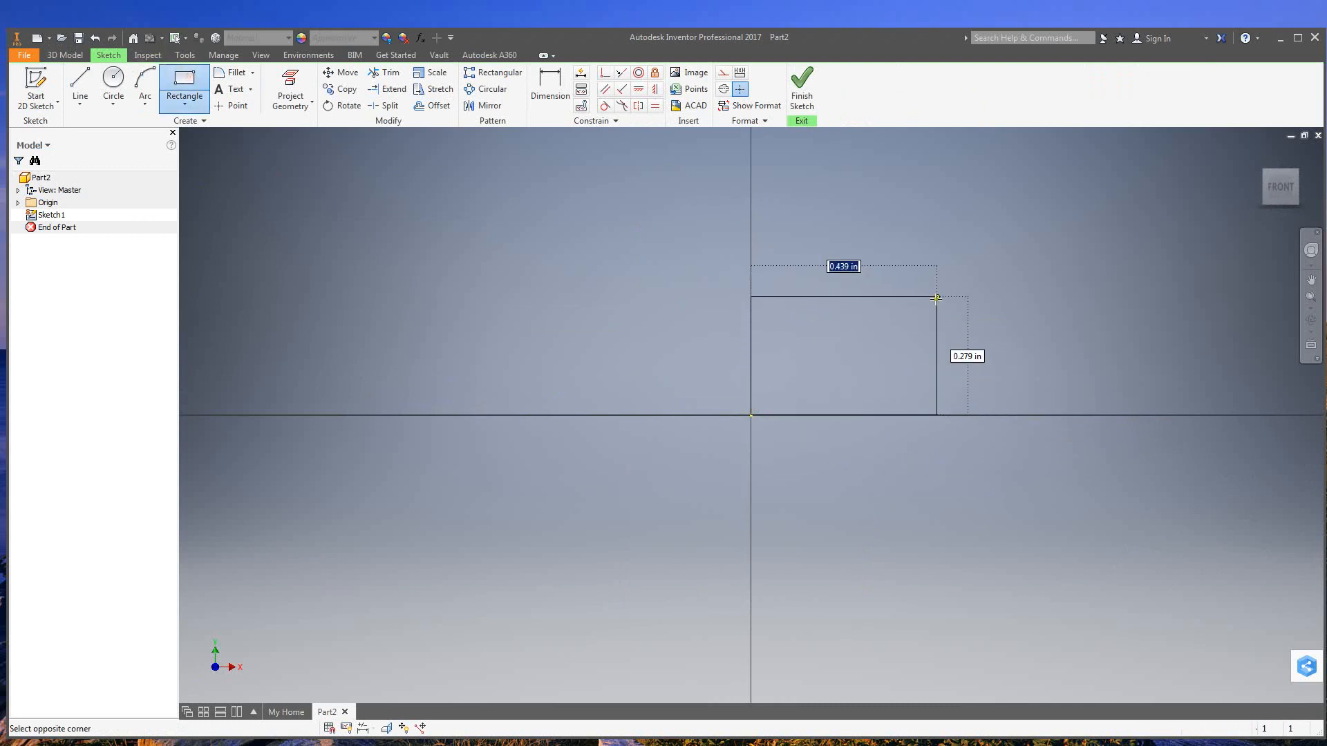
pyautogui.click(949, 288)
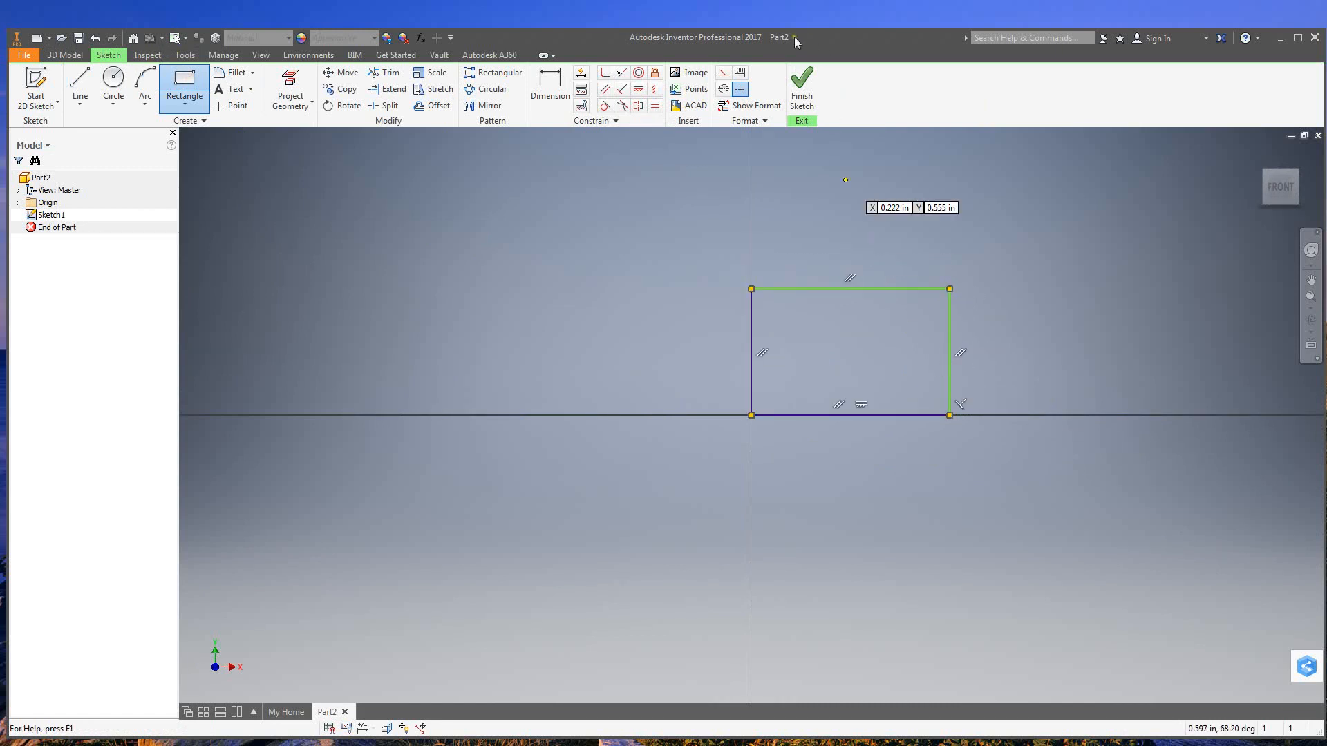
pyautogui.click(800, 94)
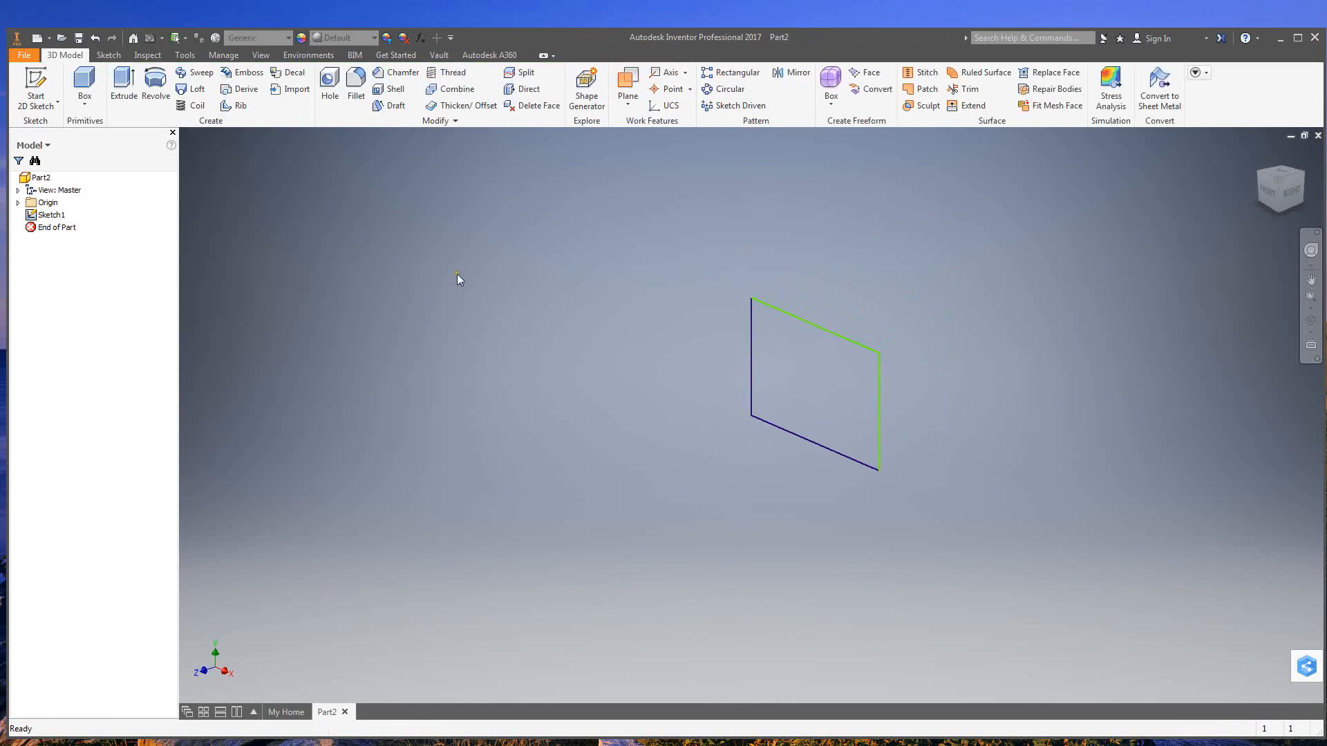
# Extrude the rectangle forward into a solid block, shortening the depth to about half of the default preview.
pyautogui.click(125, 84)
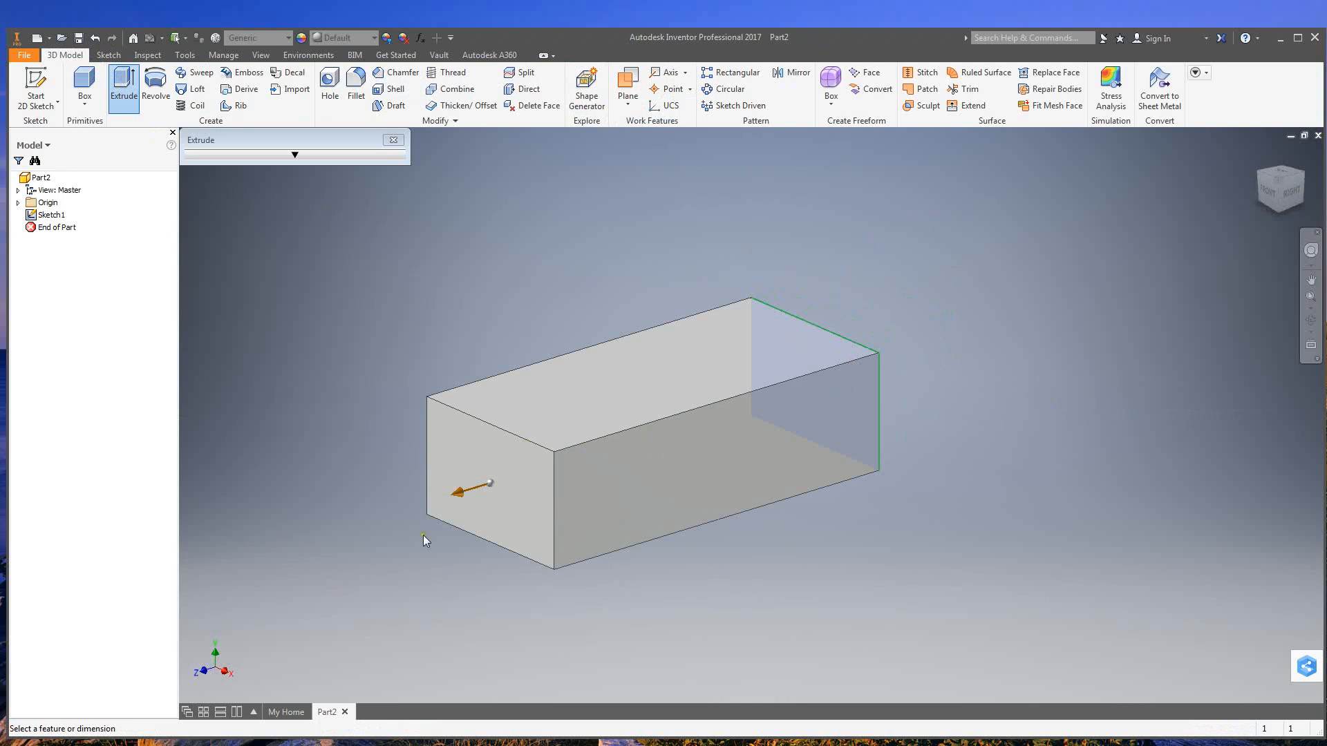
pyautogui.moveTo(459, 494); pyautogui.dragTo(690, 425)
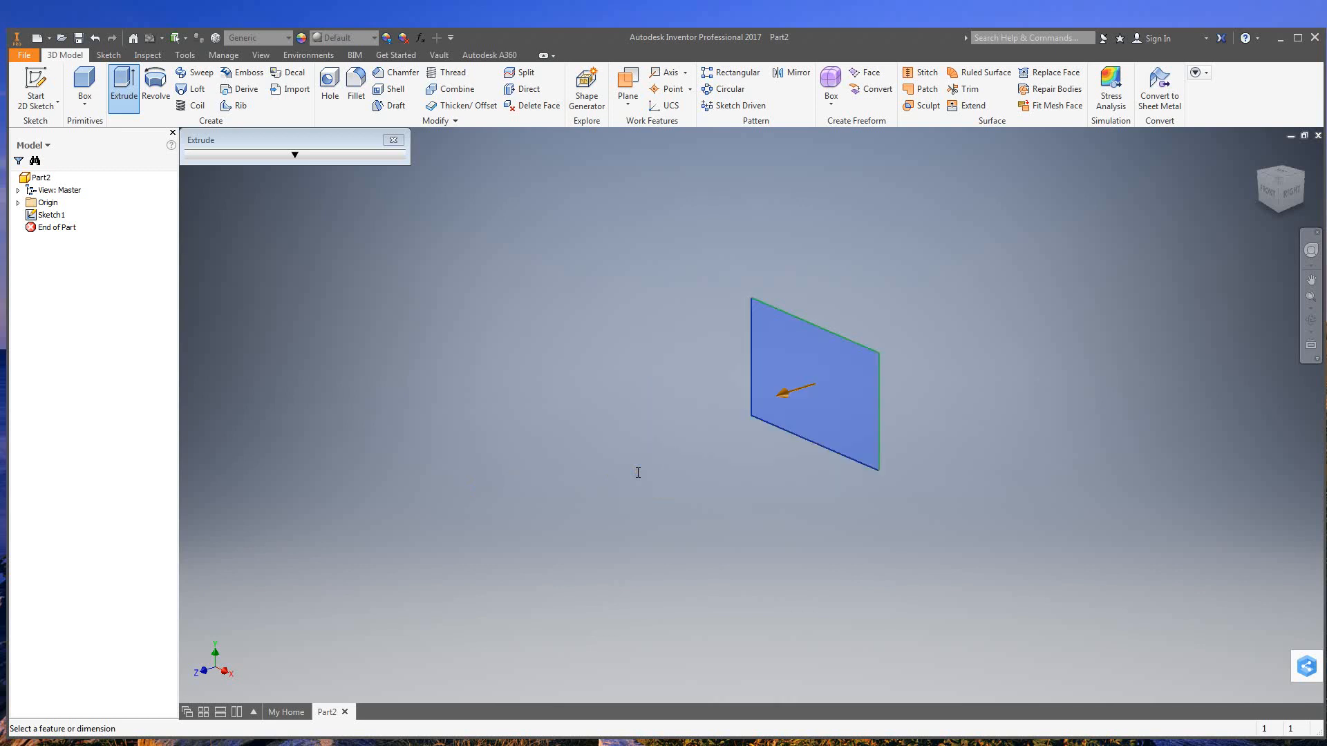
pyautogui.press('Return')
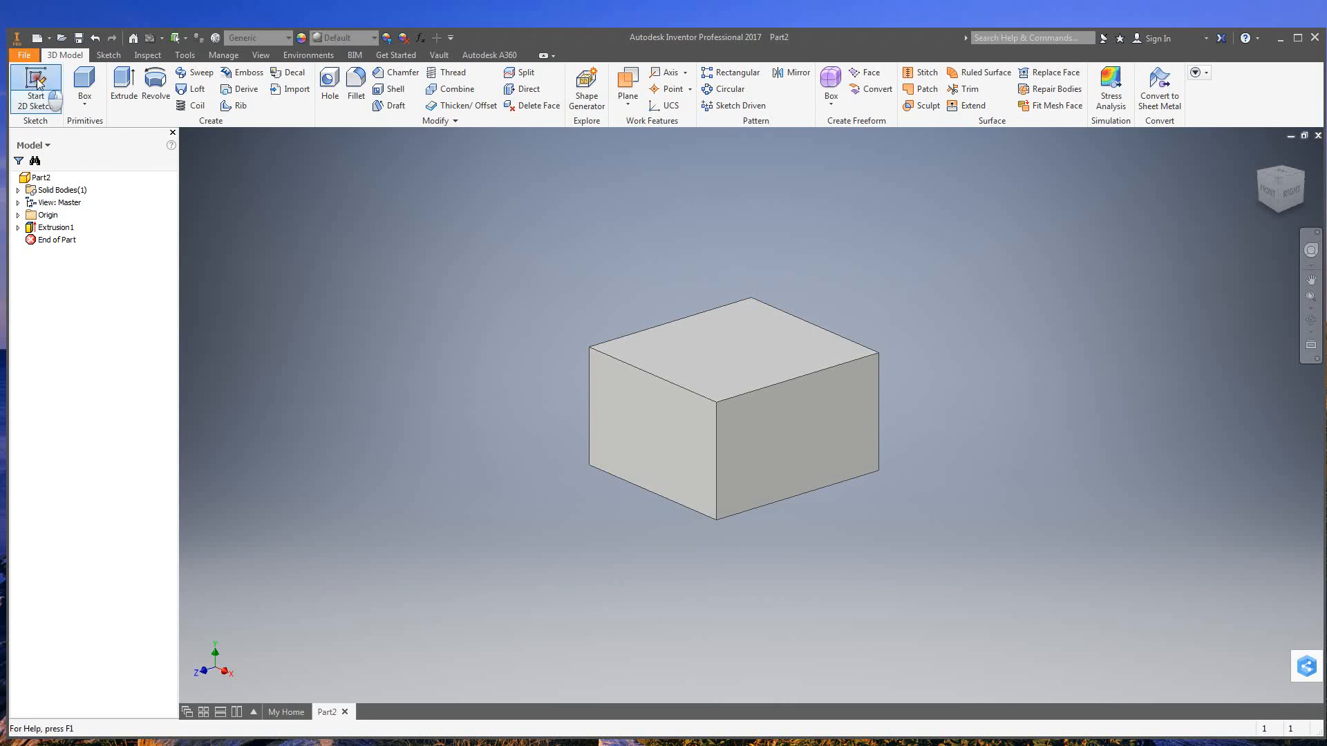
# Start a 2D sketch on the block's front face, draw a circle beside the block on its left, and finish the sketch.
pyautogui.click(49, 104)
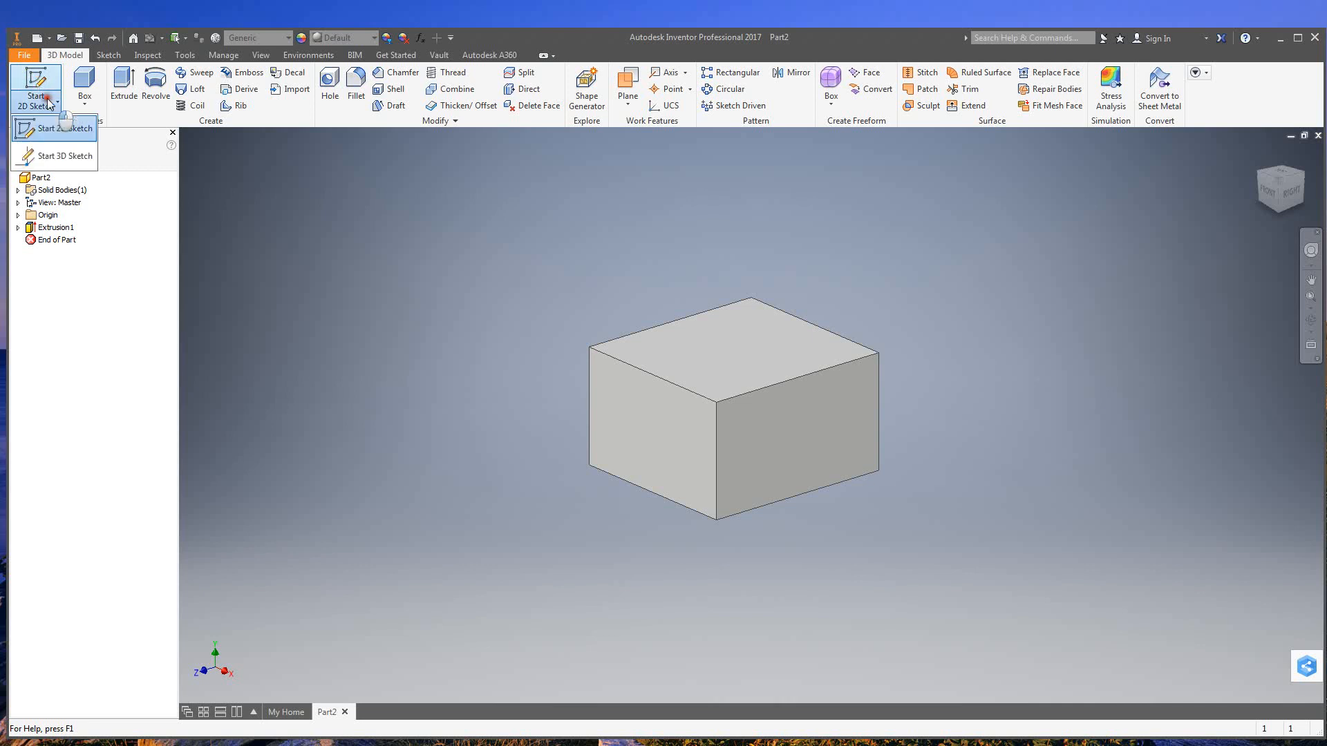
pyautogui.click(54, 128)
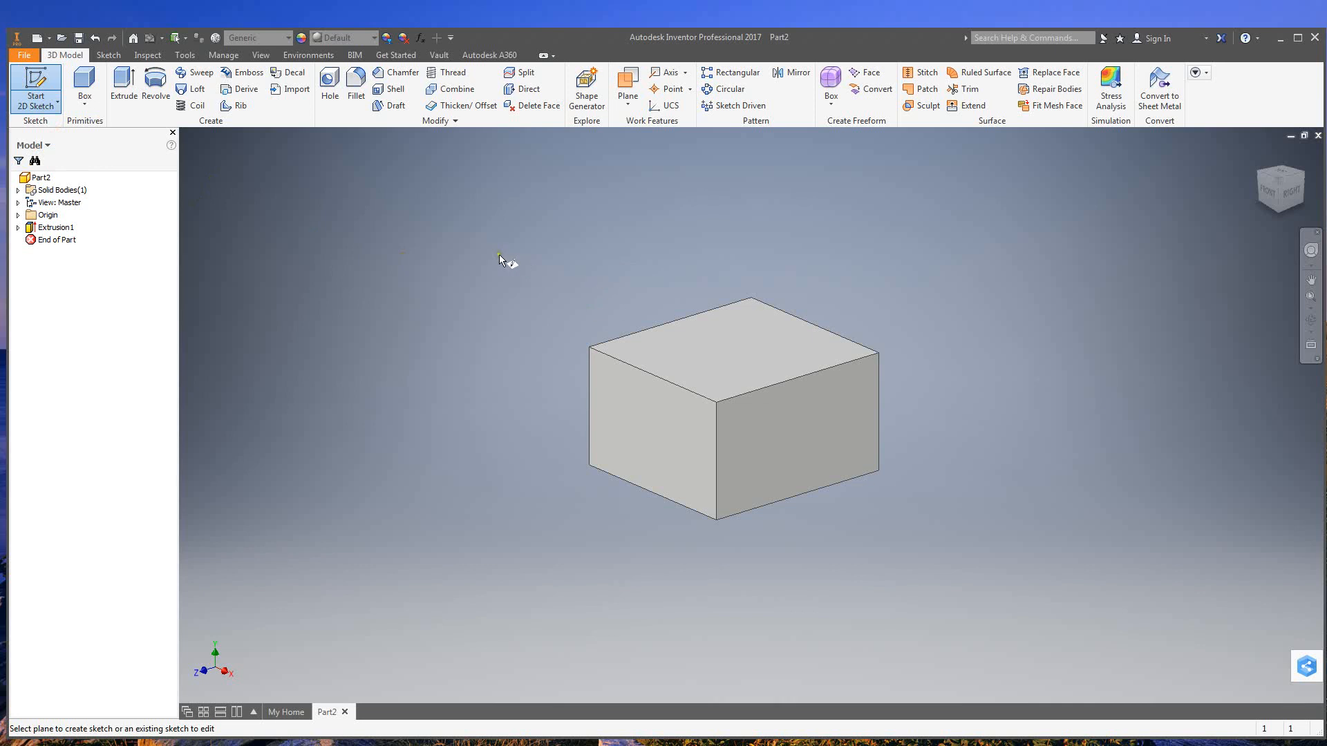
pyautogui.click(42, 107)
pyautogui.click(62, 130)
pyautogui.click(719, 439)
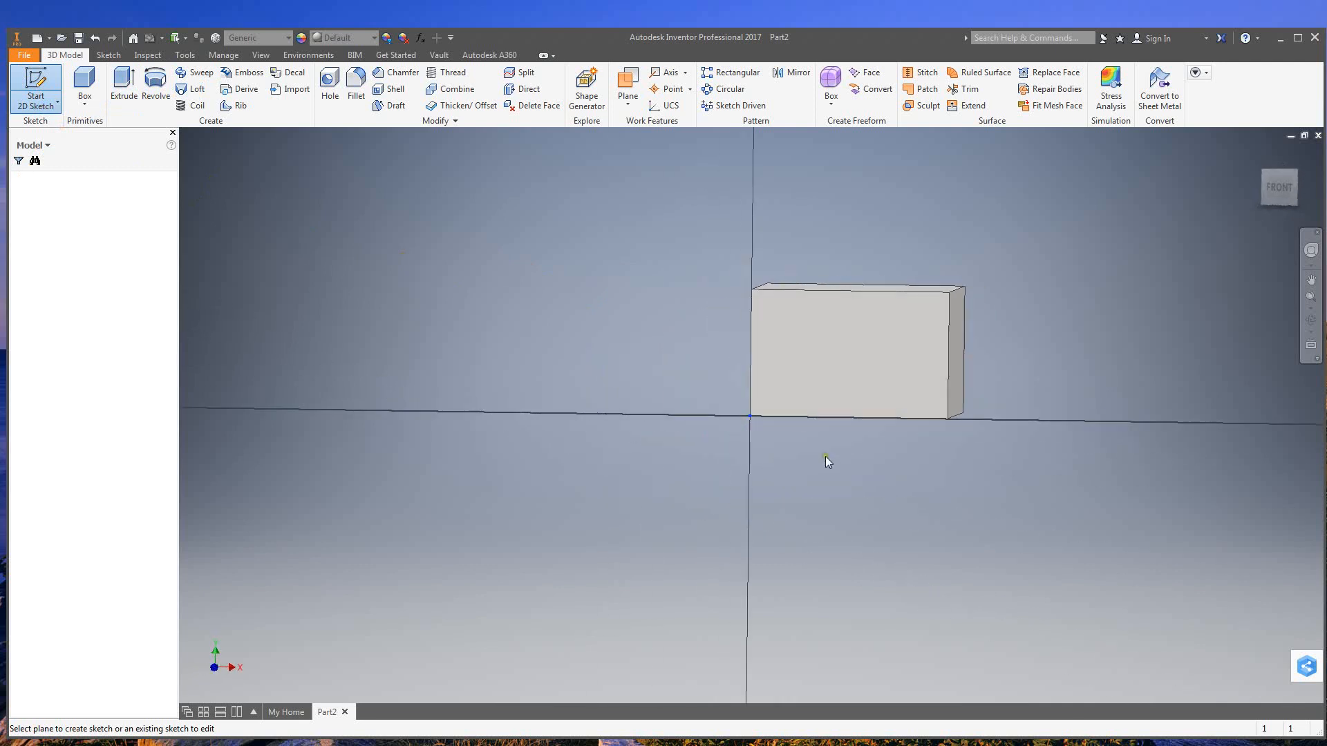
pyautogui.click(113, 82)
pyautogui.click(604, 340)
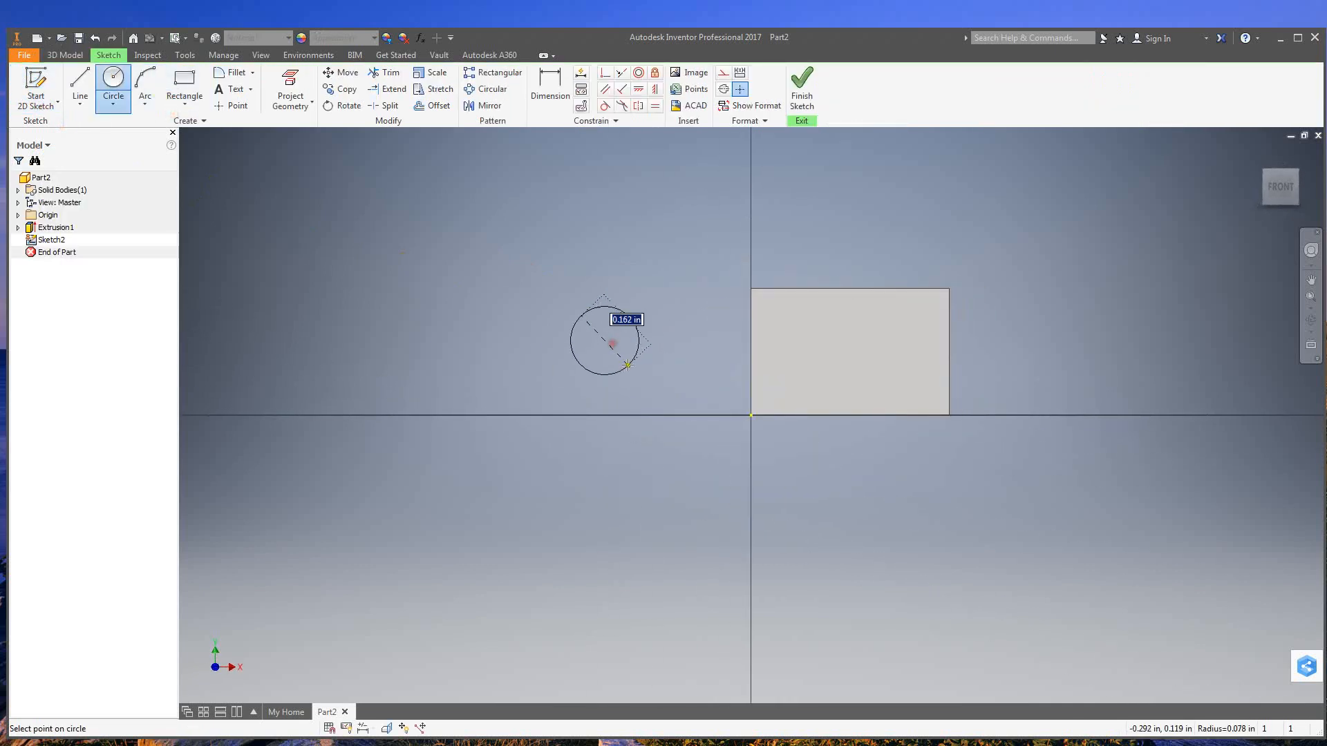
pyautogui.click(658, 400)
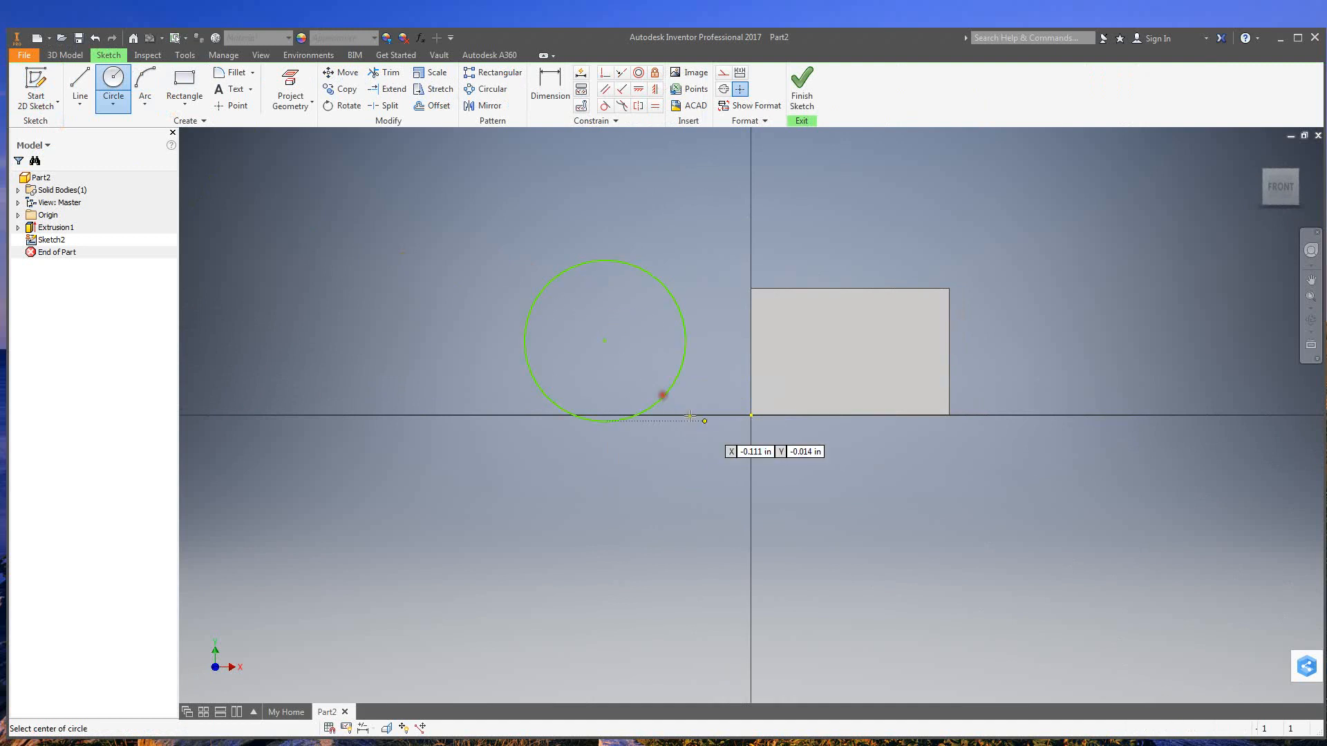
pyautogui.click(804, 91)
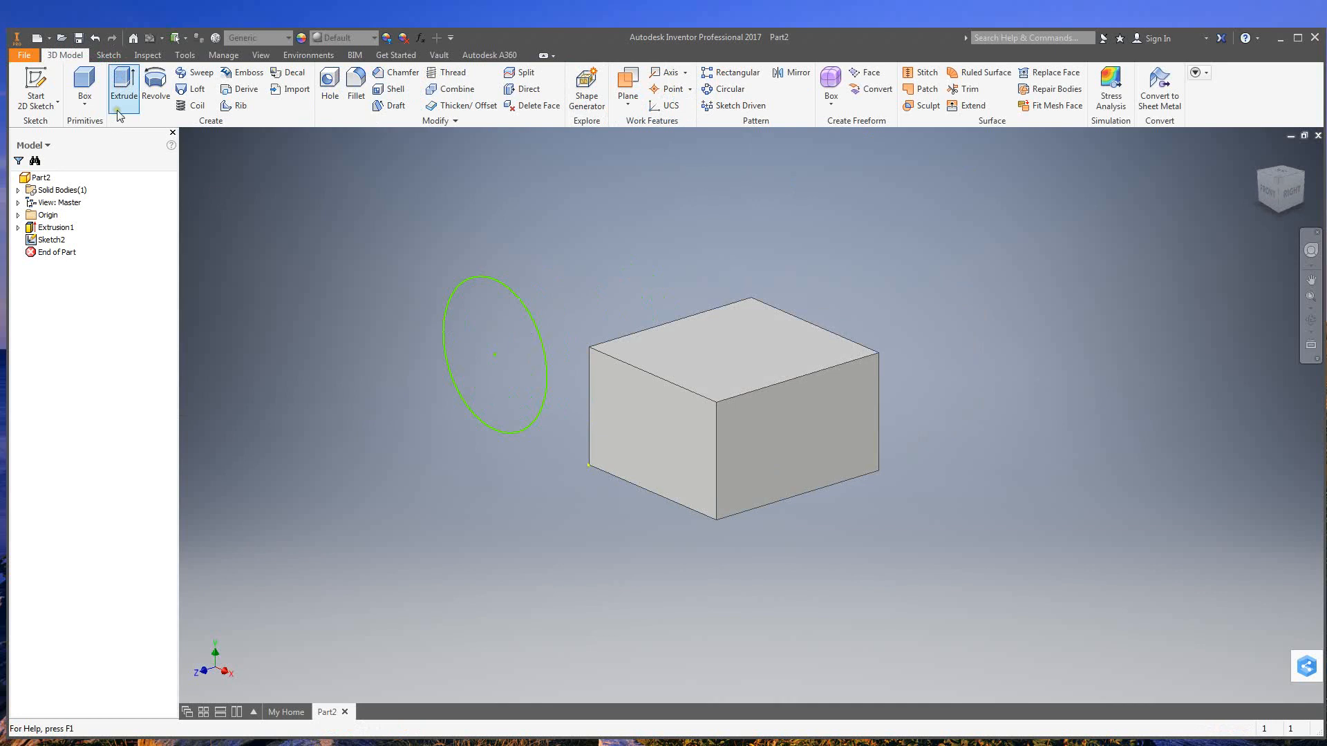
# Extrude the circle forward into a cylinder with a shorter depth than the block.
pyautogui.click(123, 93)
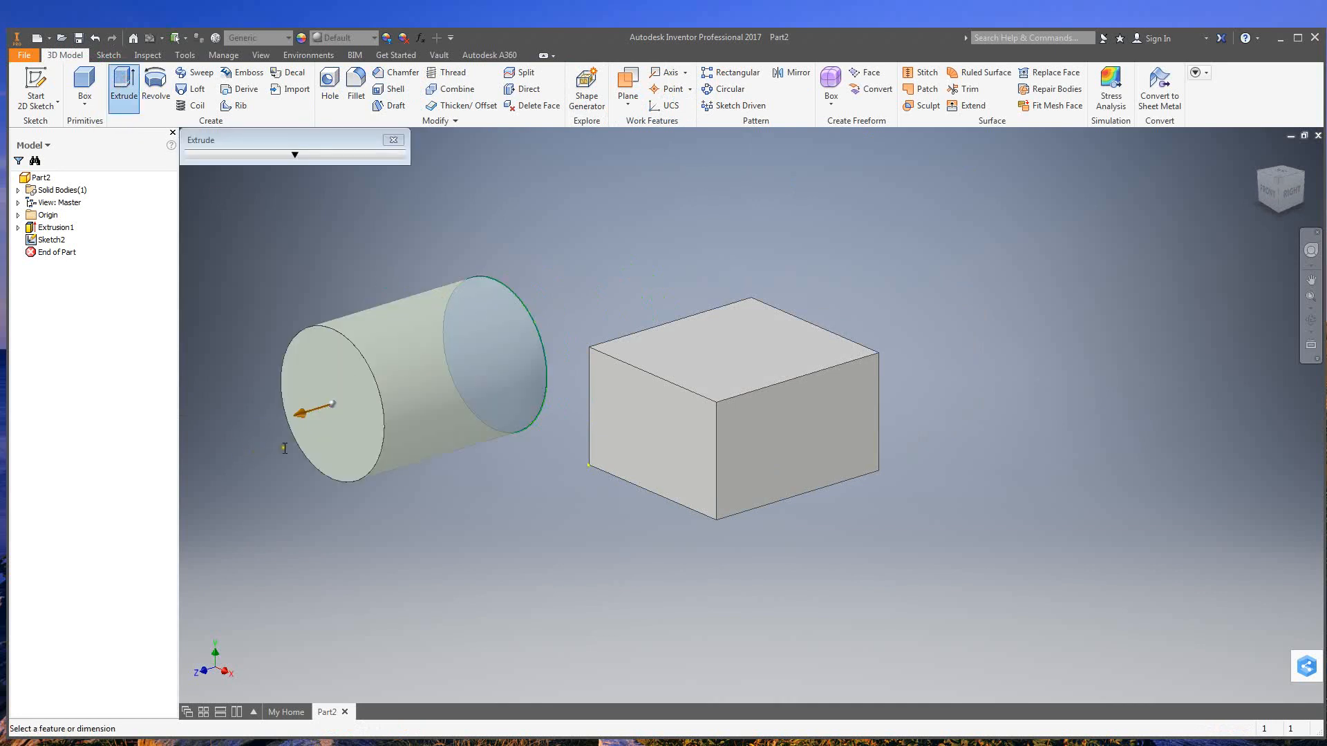
pyautogui.moveTo(315, 409); pyautogui.dragTo(403, 378)
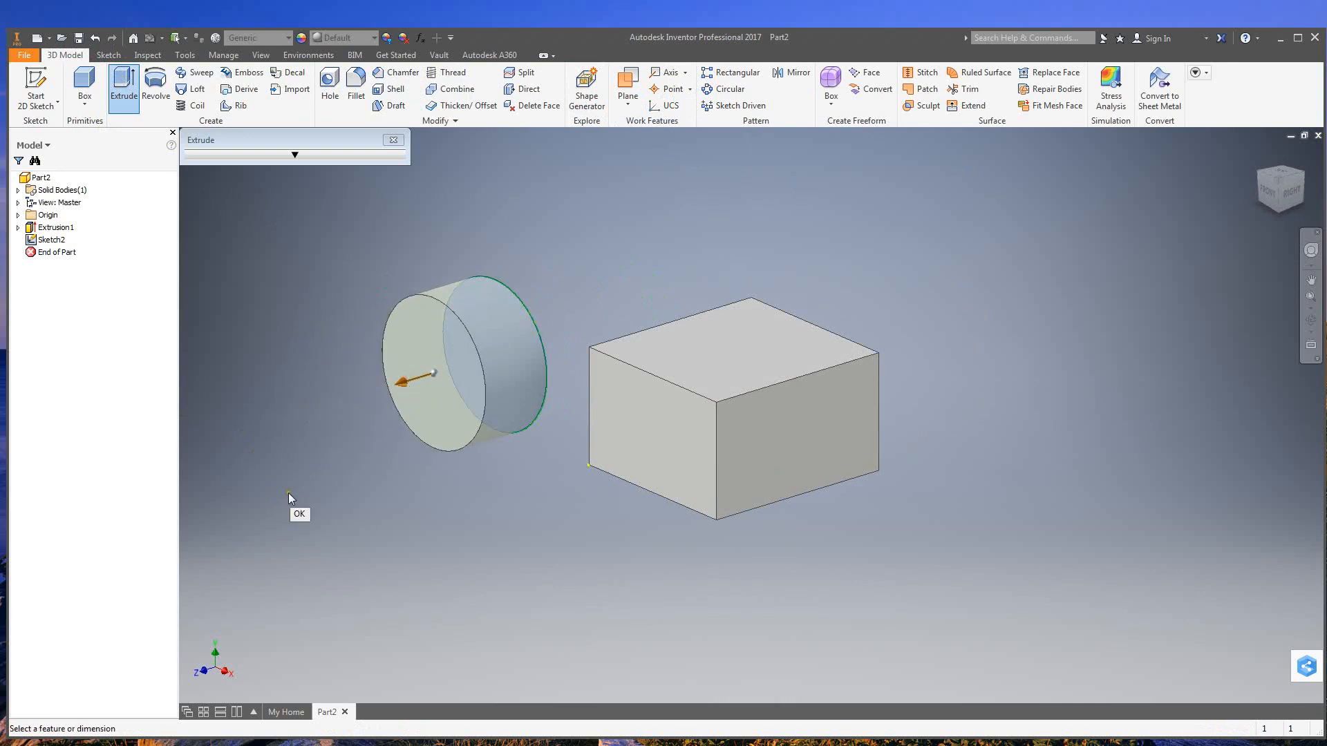
pyautogui.press('Return')
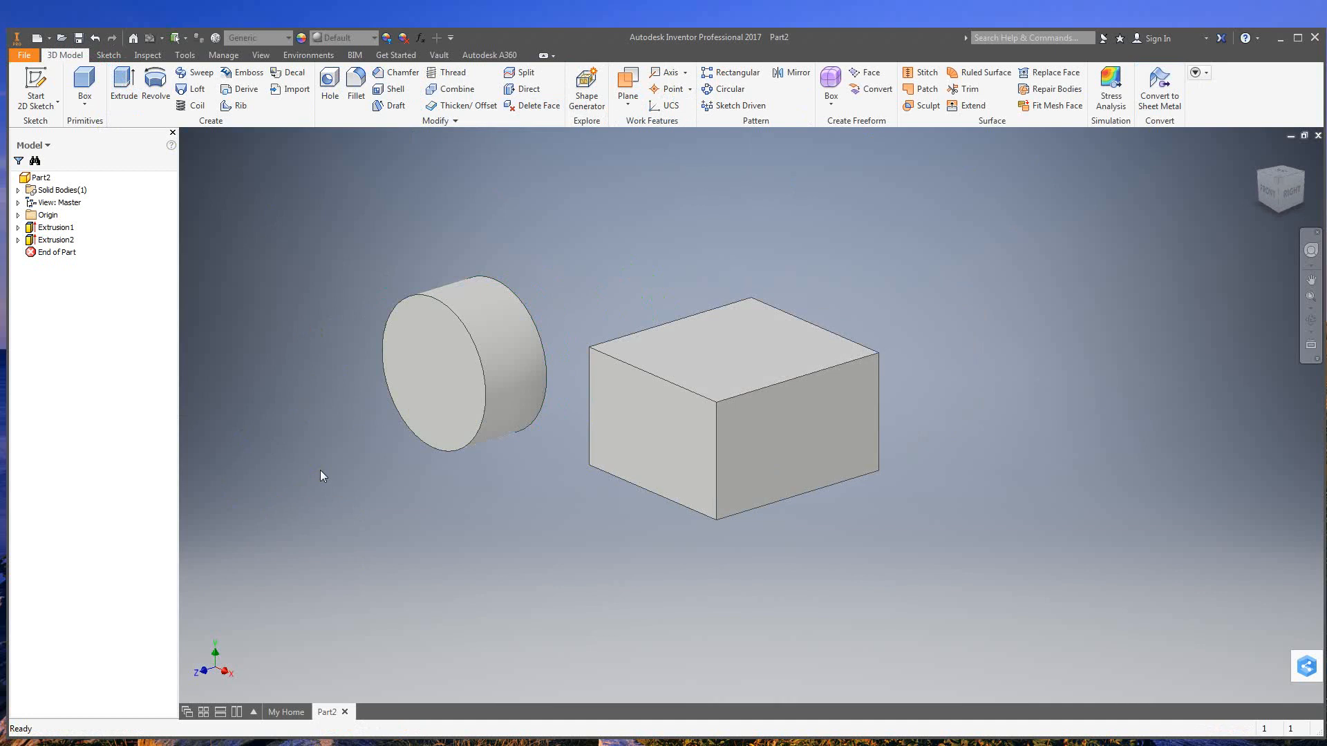
# Examine the block and cylinder from the right and back sides, return to the home view, and check them at different zoom levels.
pyautogui.click(1294, 181)
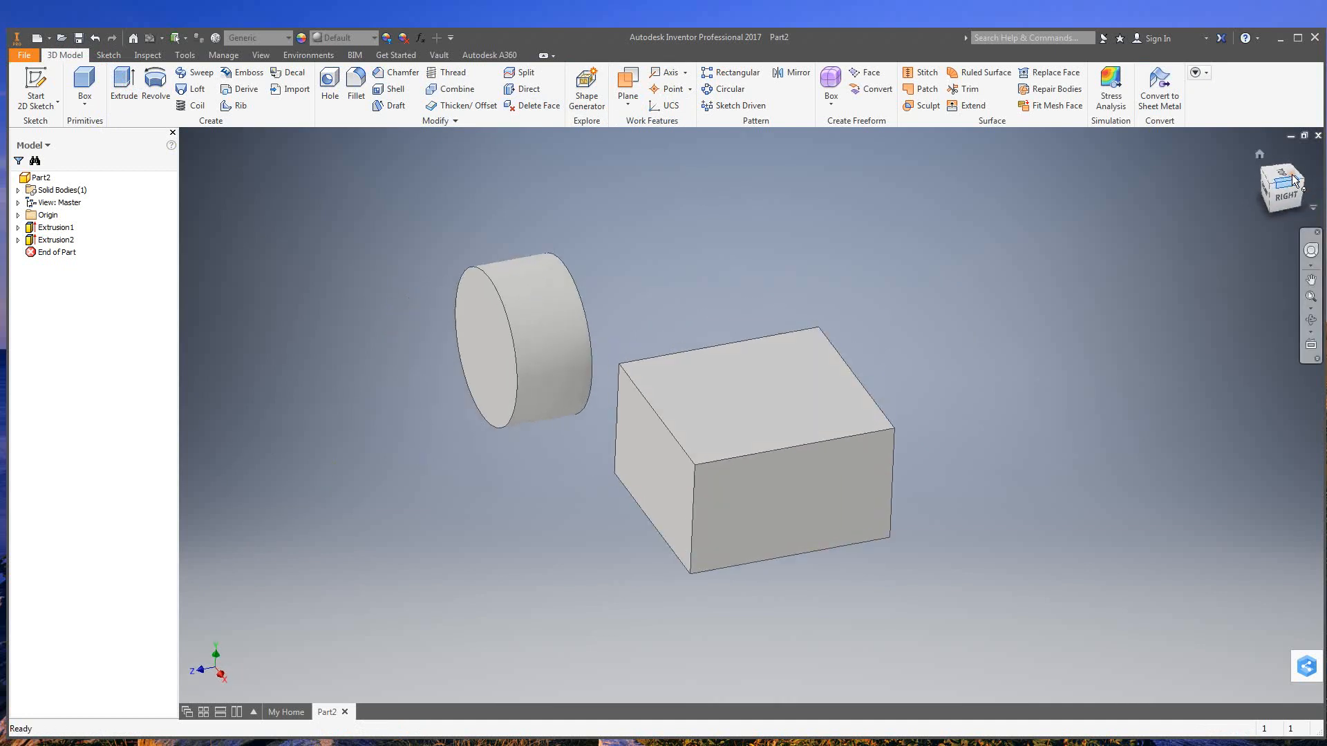
pyautogui.click(1299, 191)
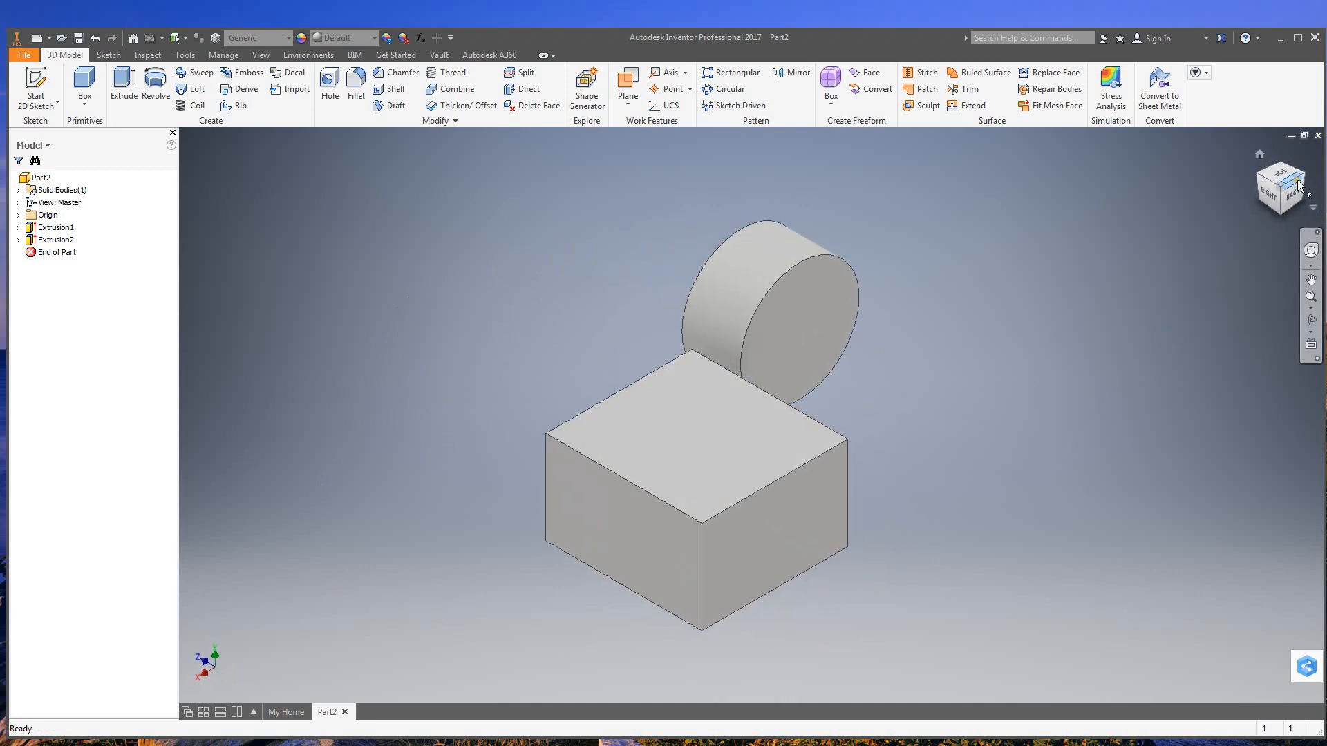
pyautogui.click(1304, 179)
pyautogui.click(1304, 181)
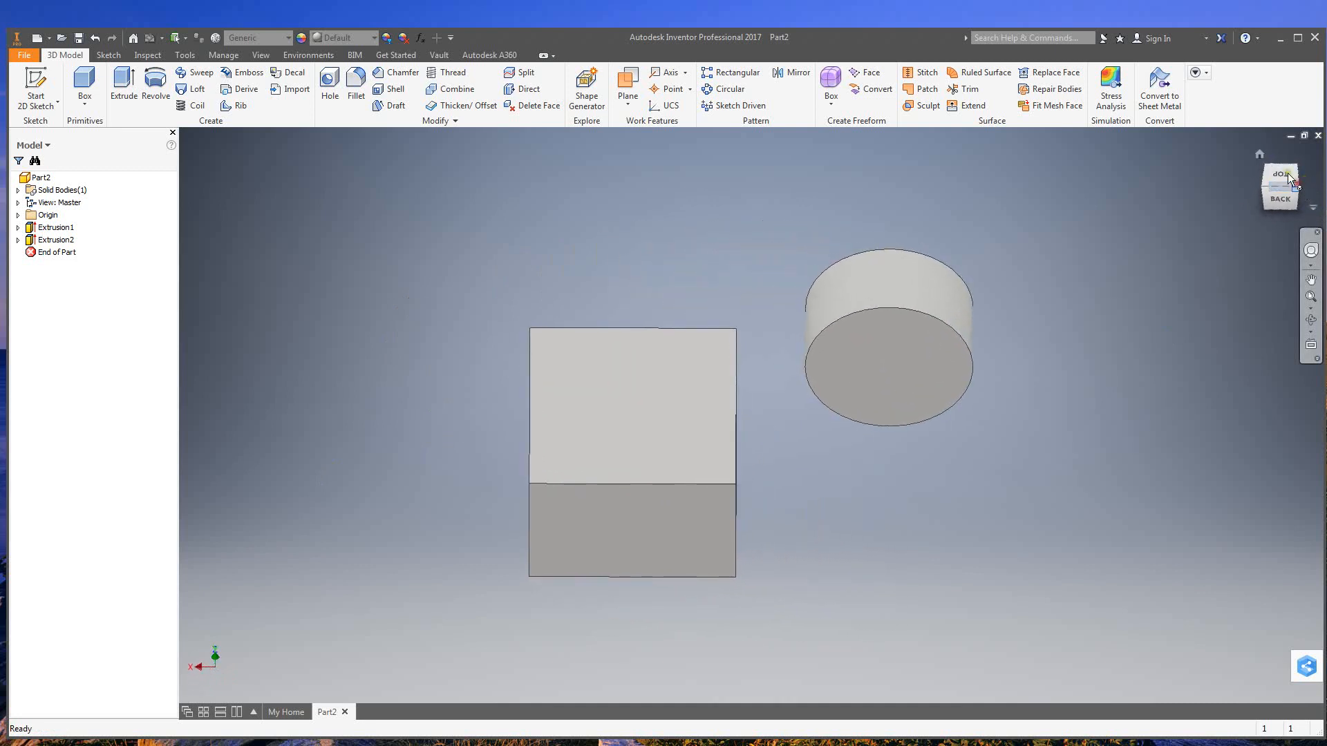
pyautogui.click(1260, 154)
pyautogui.click(1262, 152)
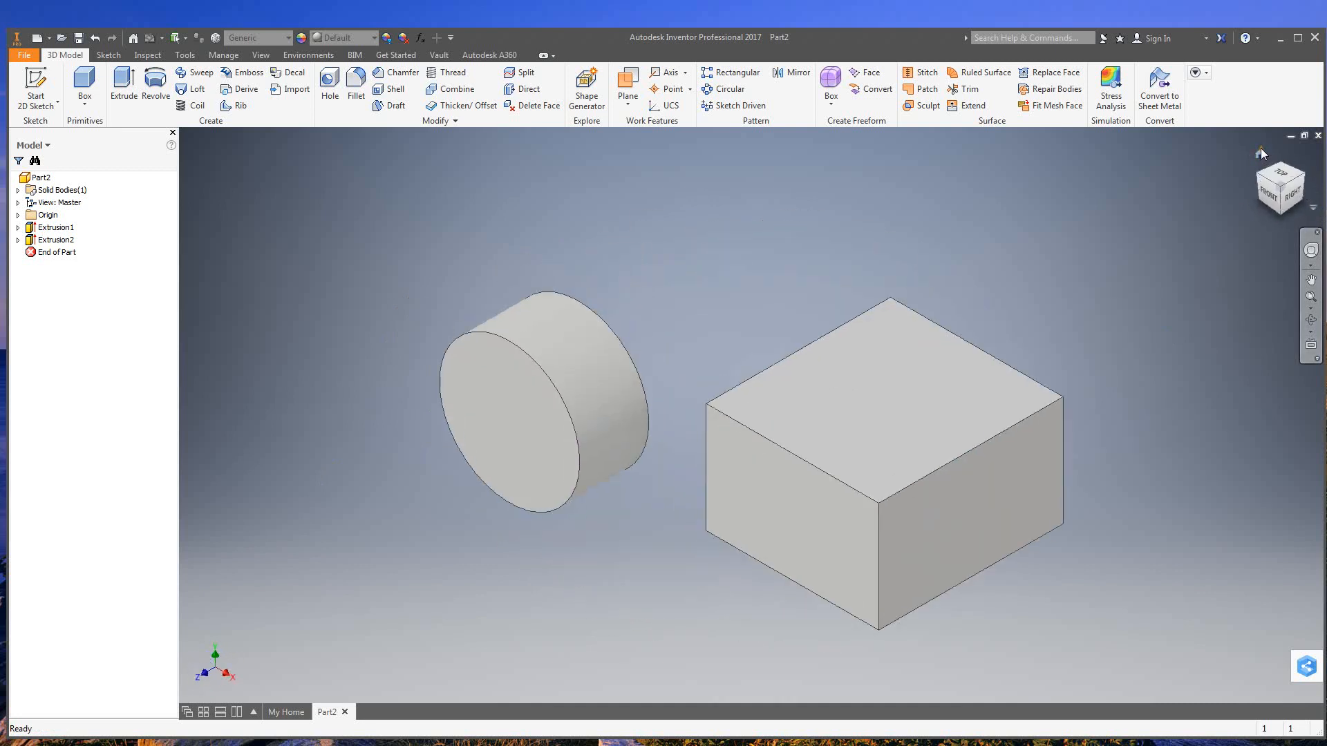
pyautogui.scroll(-3, 1126, 275)
pyautogui.scroll(5, 1107, 250)
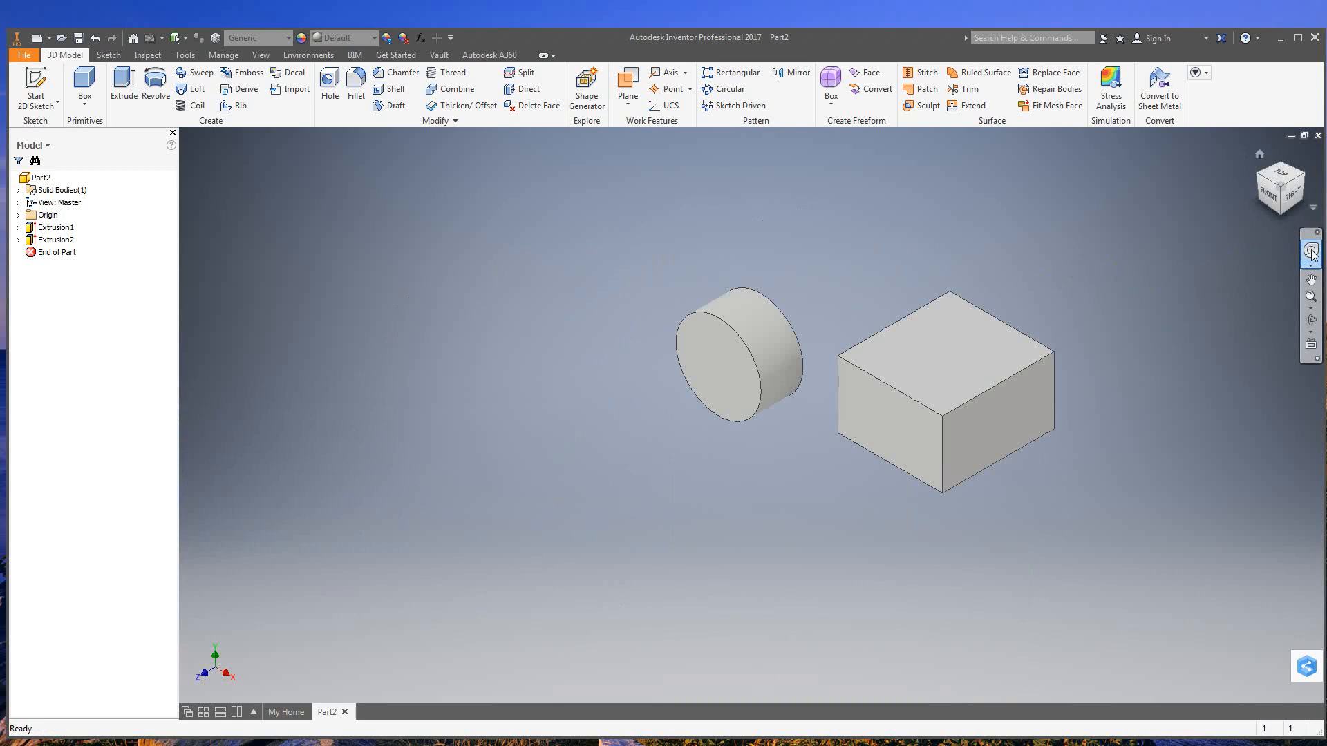
# Orbit around both solids with the Full Navigation Wheel to view them from below, and restore the home view.
pyautogui.click(1225, 283)
pyautogui.click(1311, 266)
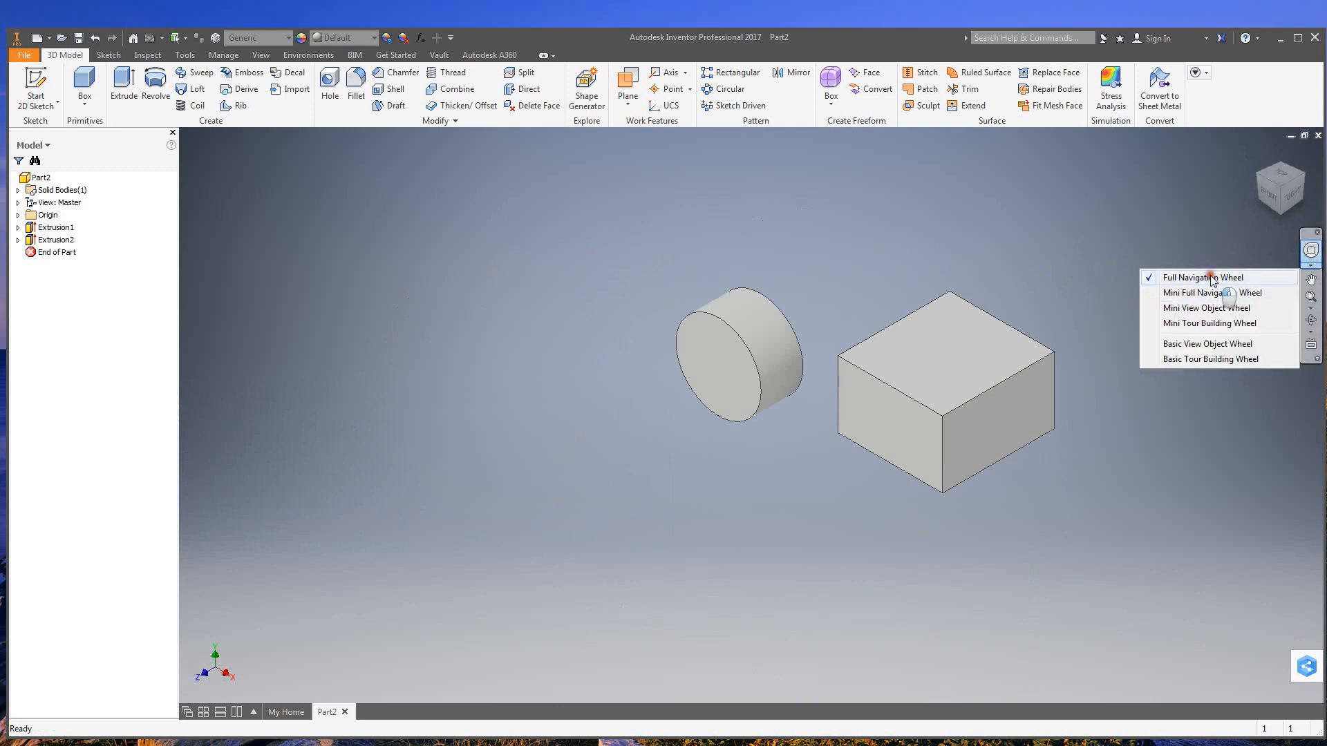
pyautogui.click(1211, 278)
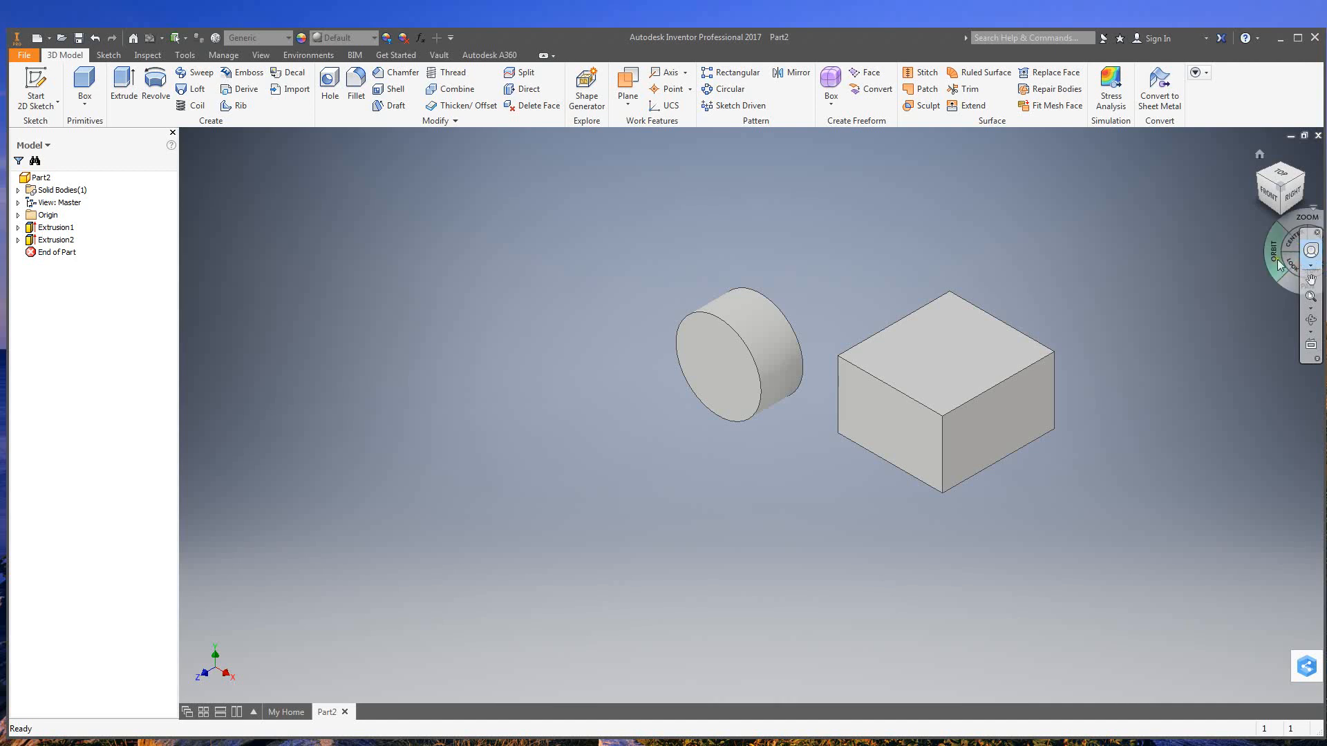
pyautogui.moveTo(1287, 265); pyautogui.dragTo(962, 384)
pyautogui.moveTo(724, 392); pyautogui.dragTo(873, 370)
pyautogui.press('Escape')
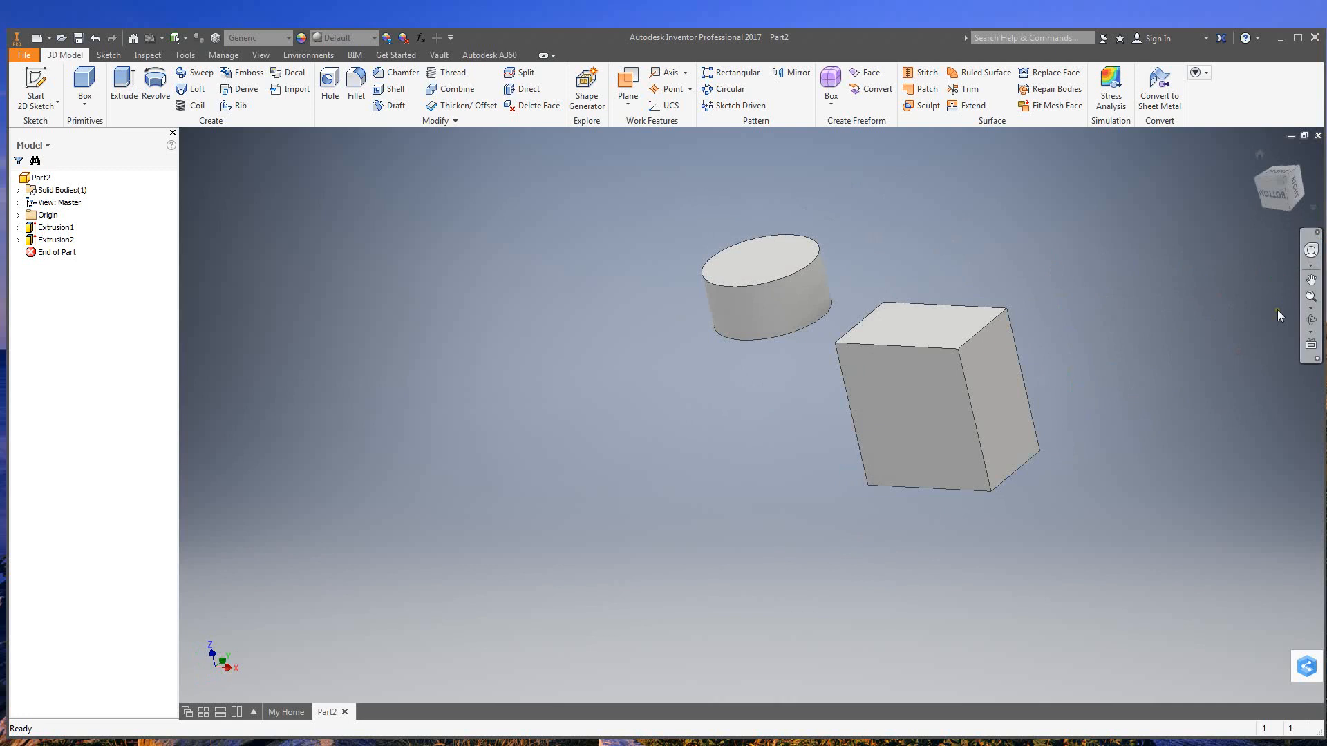
pyautogui.click(1260, 155)
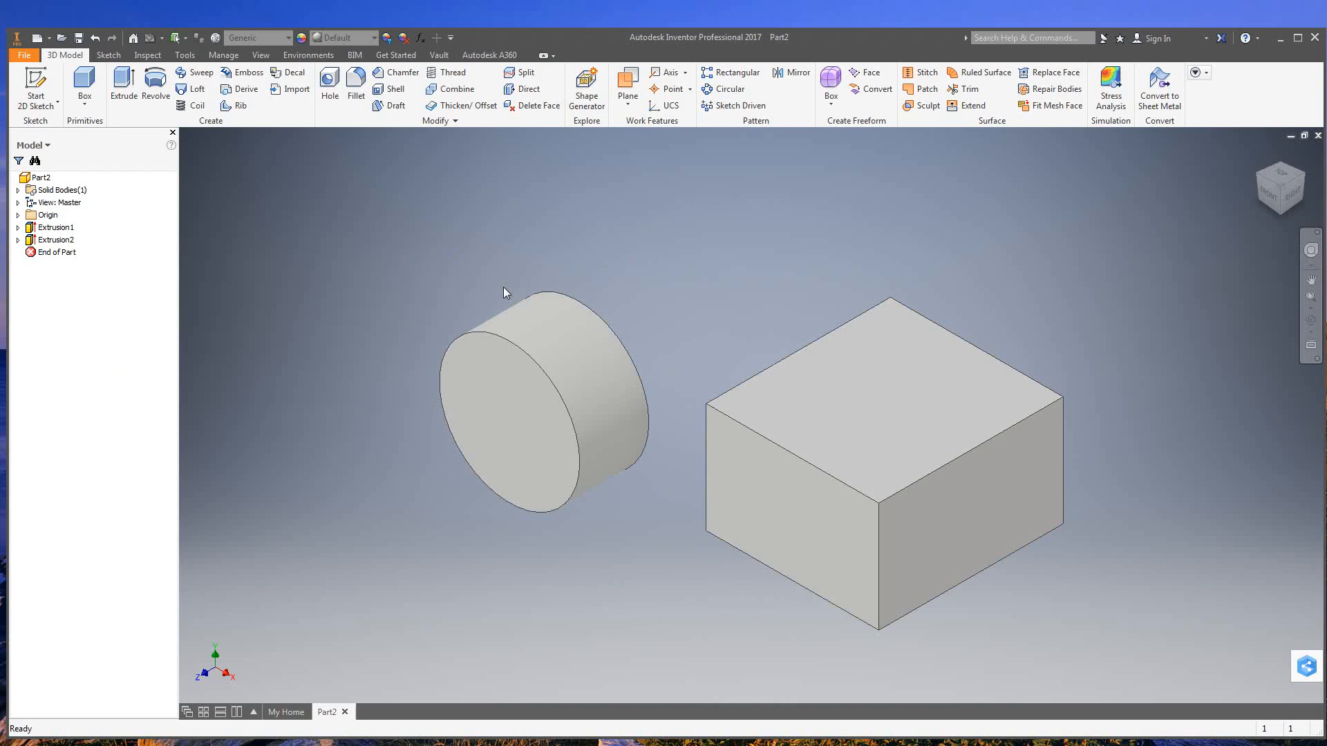
pyautogui.click(108, 54)
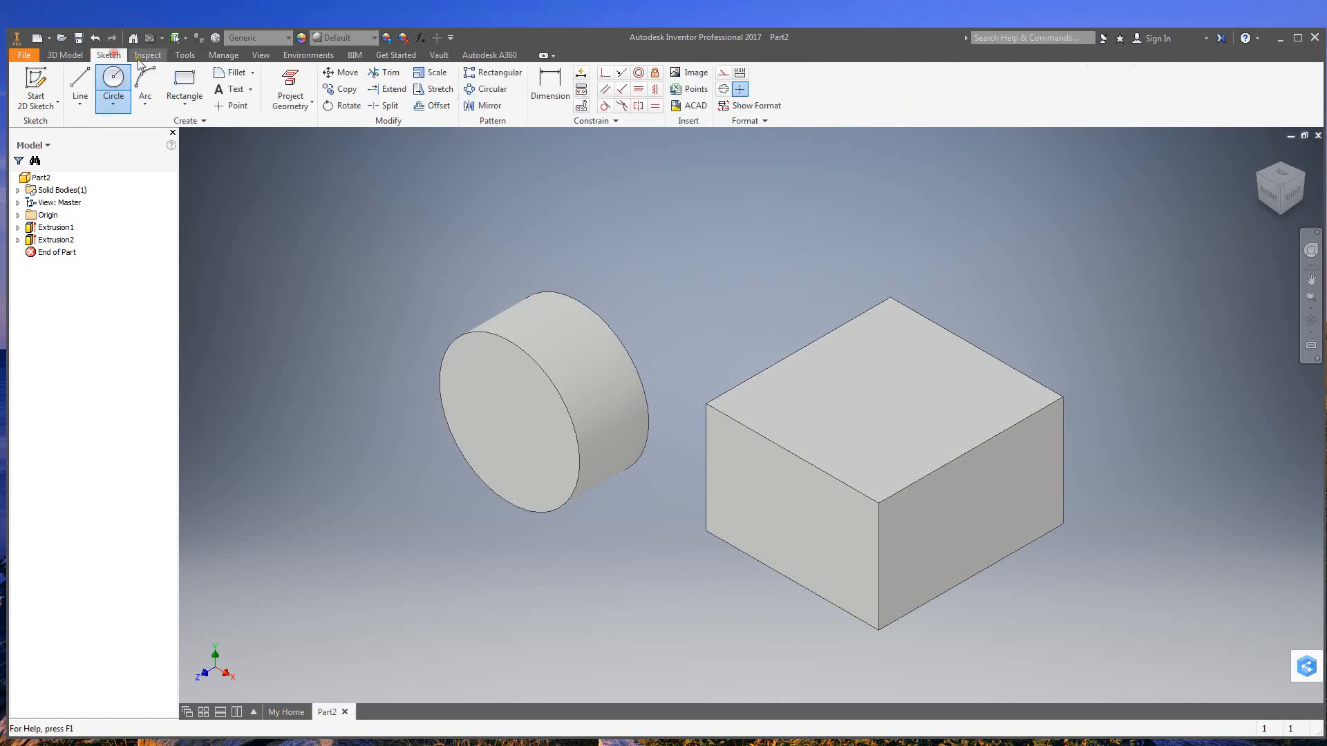
pyautogui.click(178, 54)
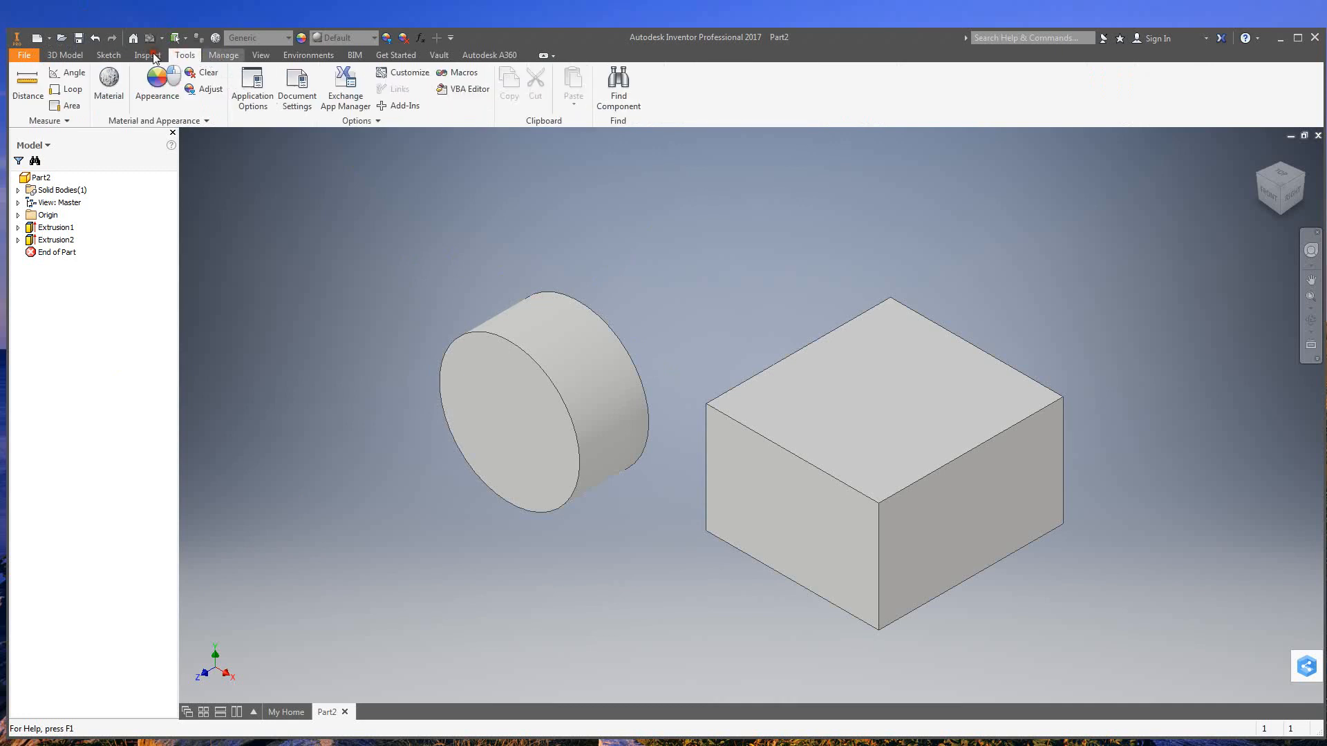
pyautogui.click(147, 54)
pyautogui.click(109, 55)
pyautogui.click(58, 56)
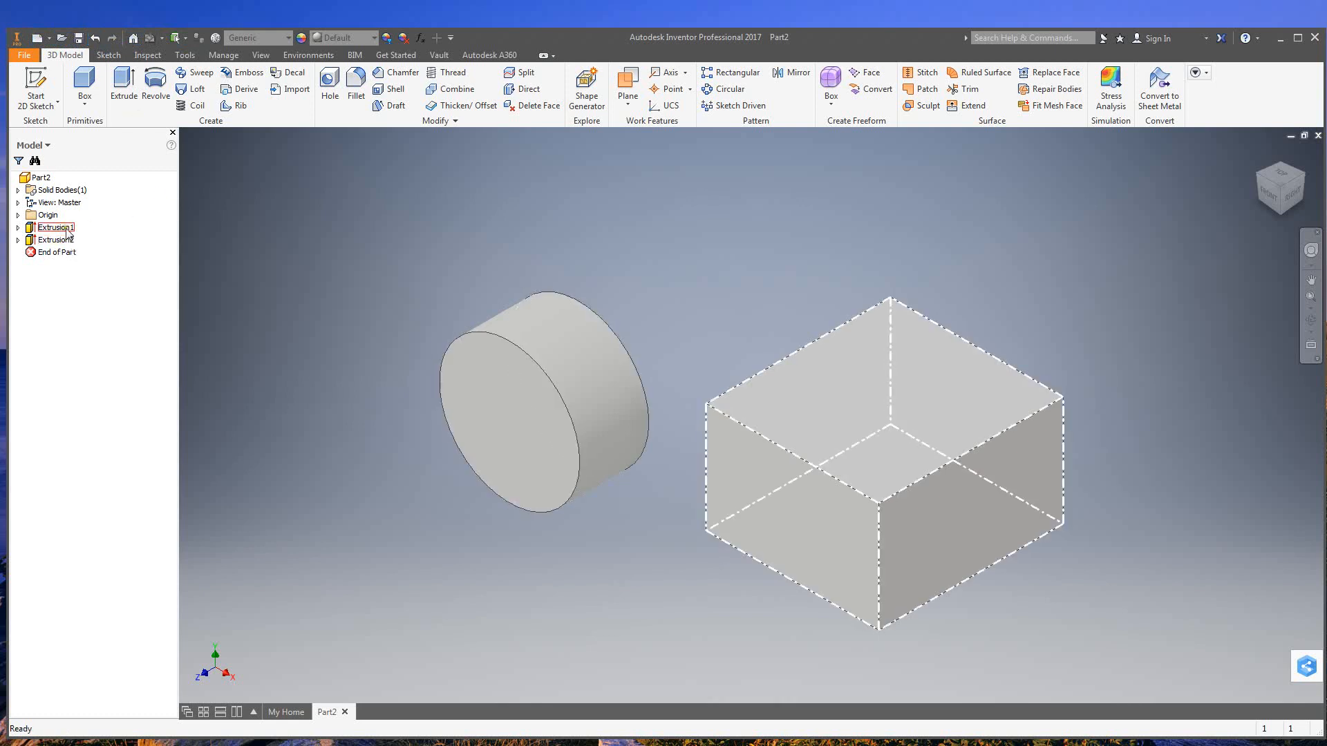
# Examine the block's top face, both extrusion features and the cylinder's underlying Sketch2 by highlighting each one, and clear the selection.
pyautogui.click(889, 388)
pyautogui.click(889, 388)
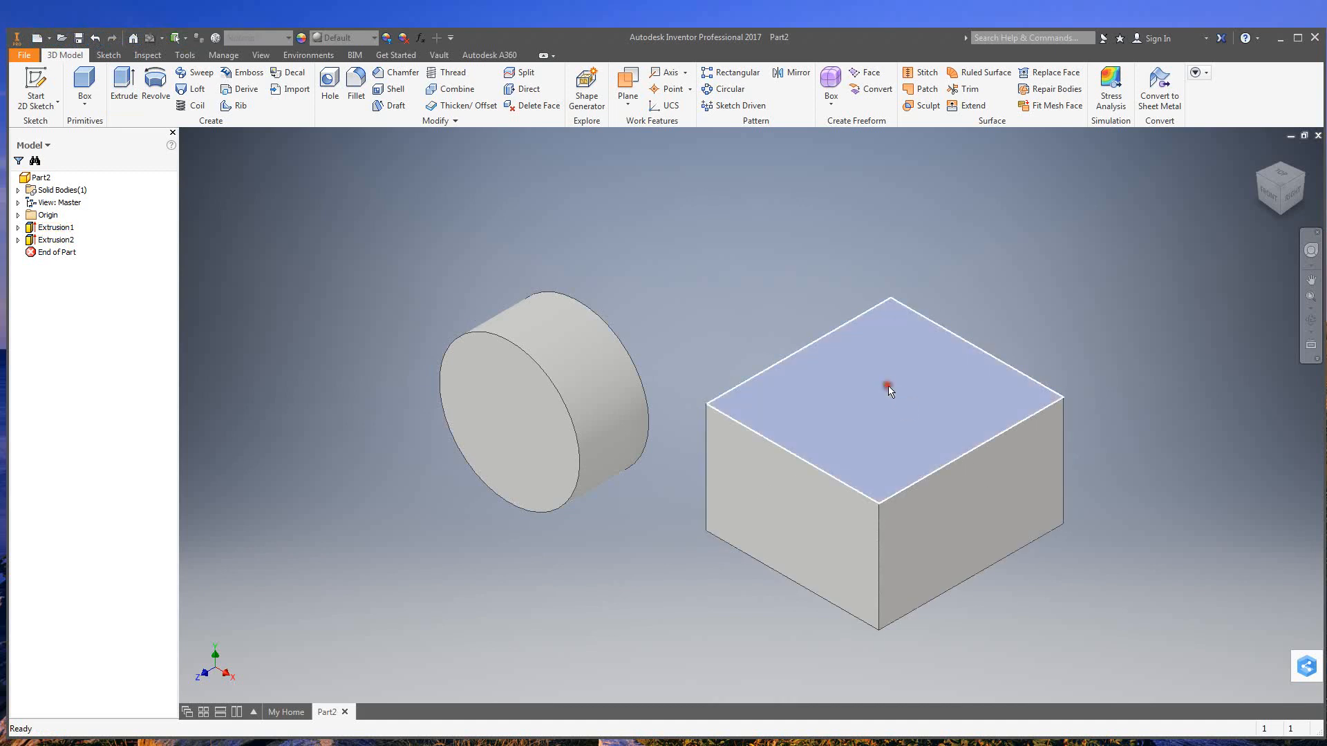
pyautogui.press('Escape')
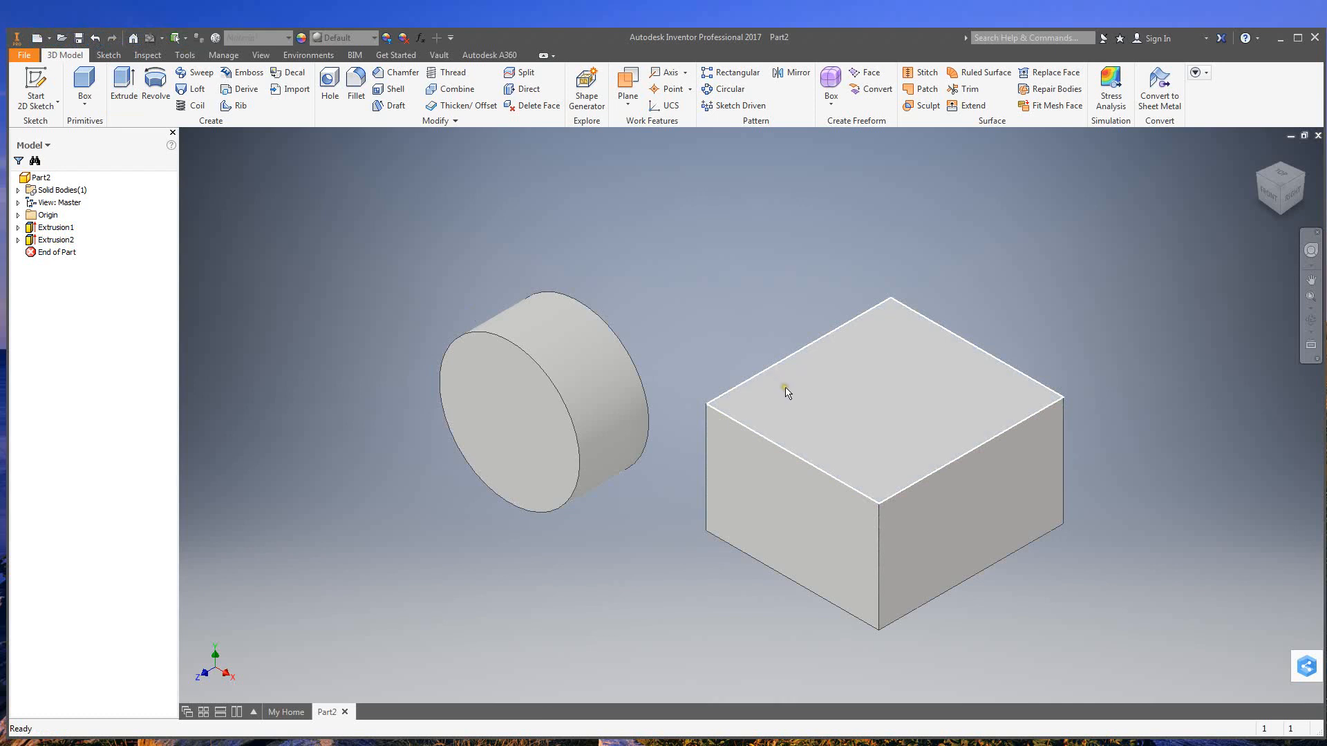
pyautogui.click(59, 229)
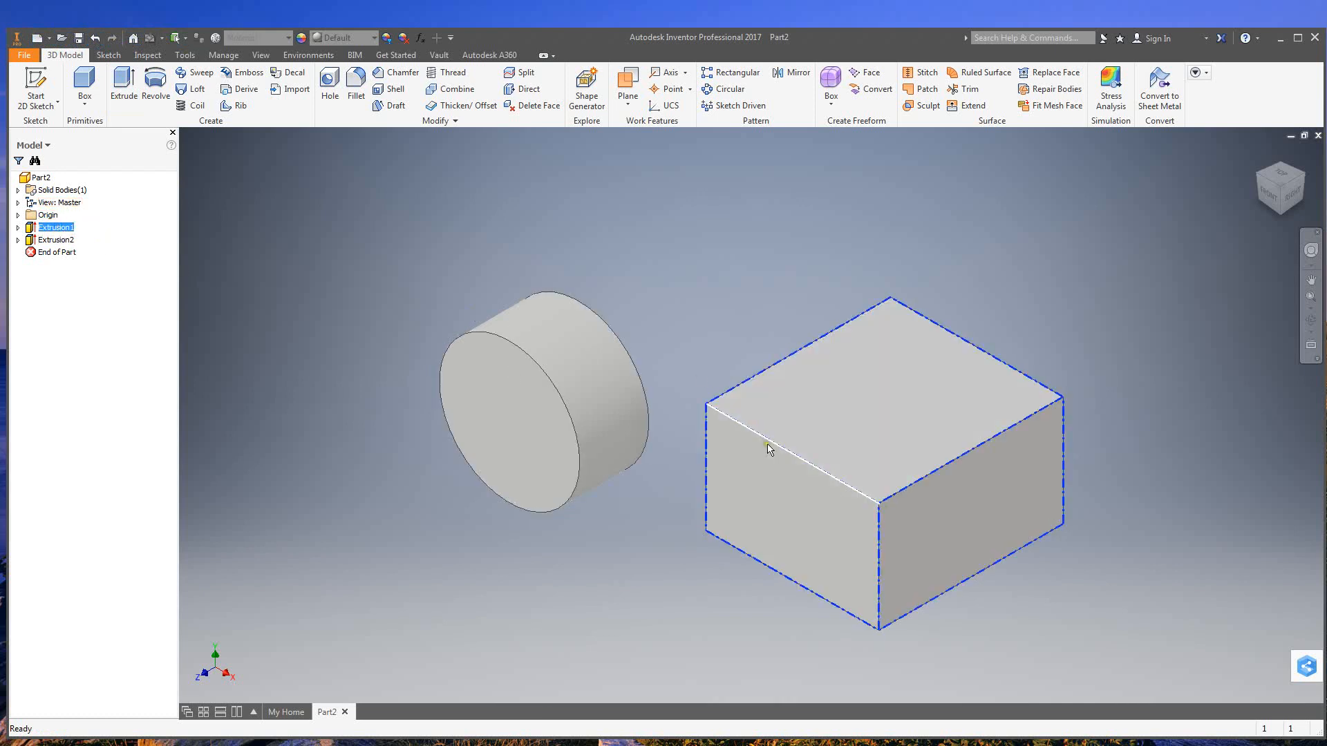
pyautogui.click(53, 240)
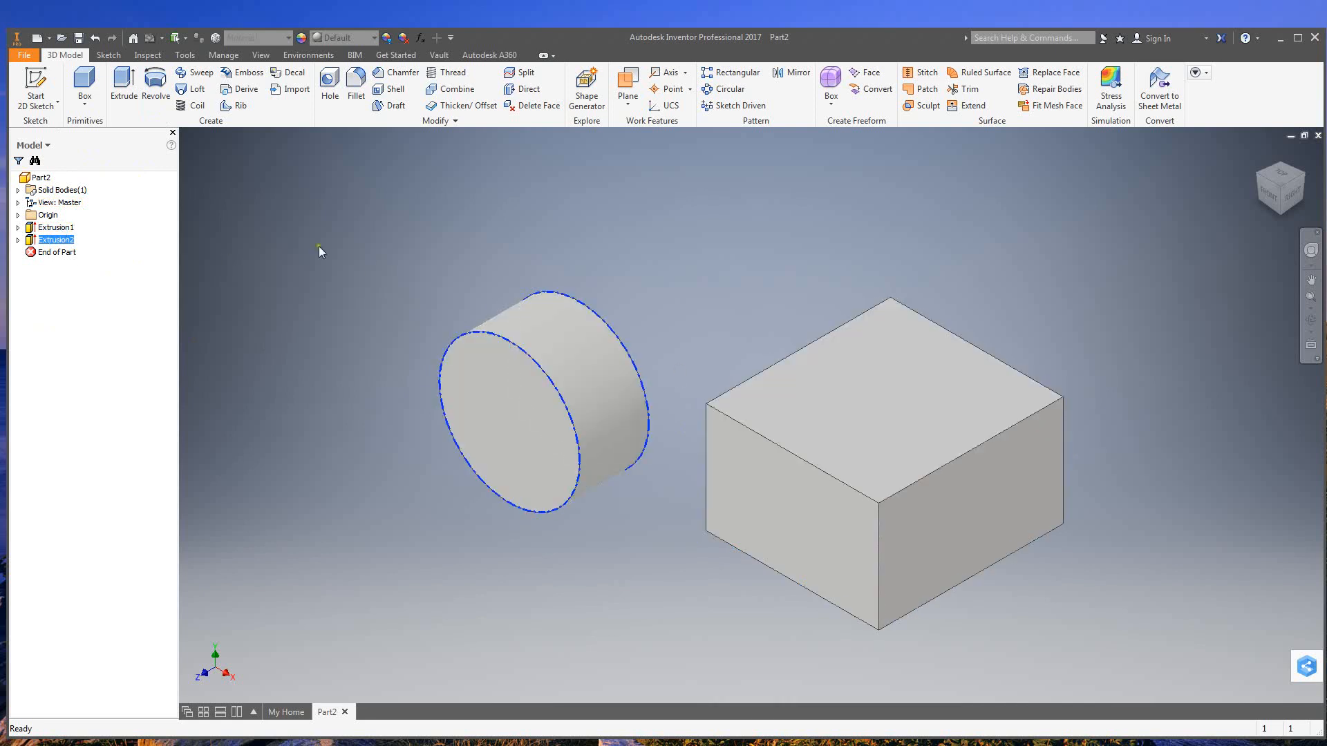
pyautogui.click(18, 240)
pyautogui.click(58, 252)
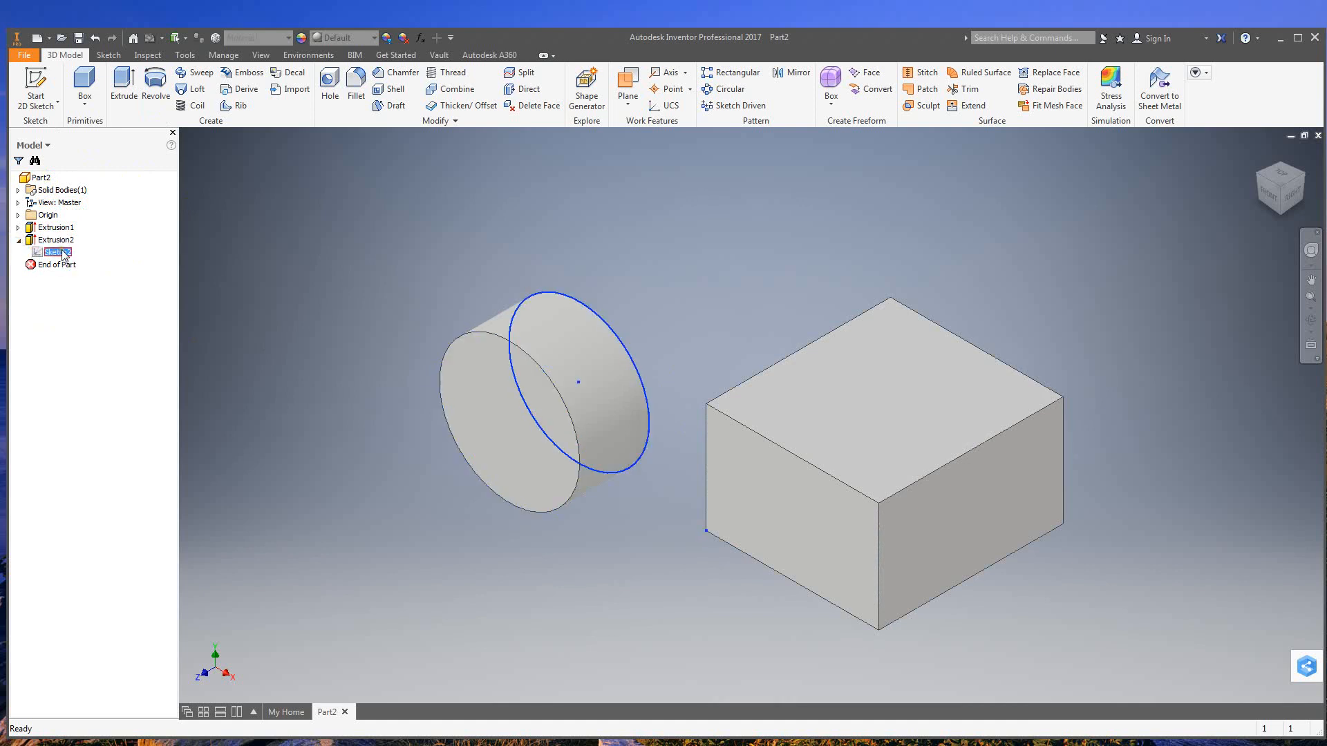
pyautogui.click(585, 342)
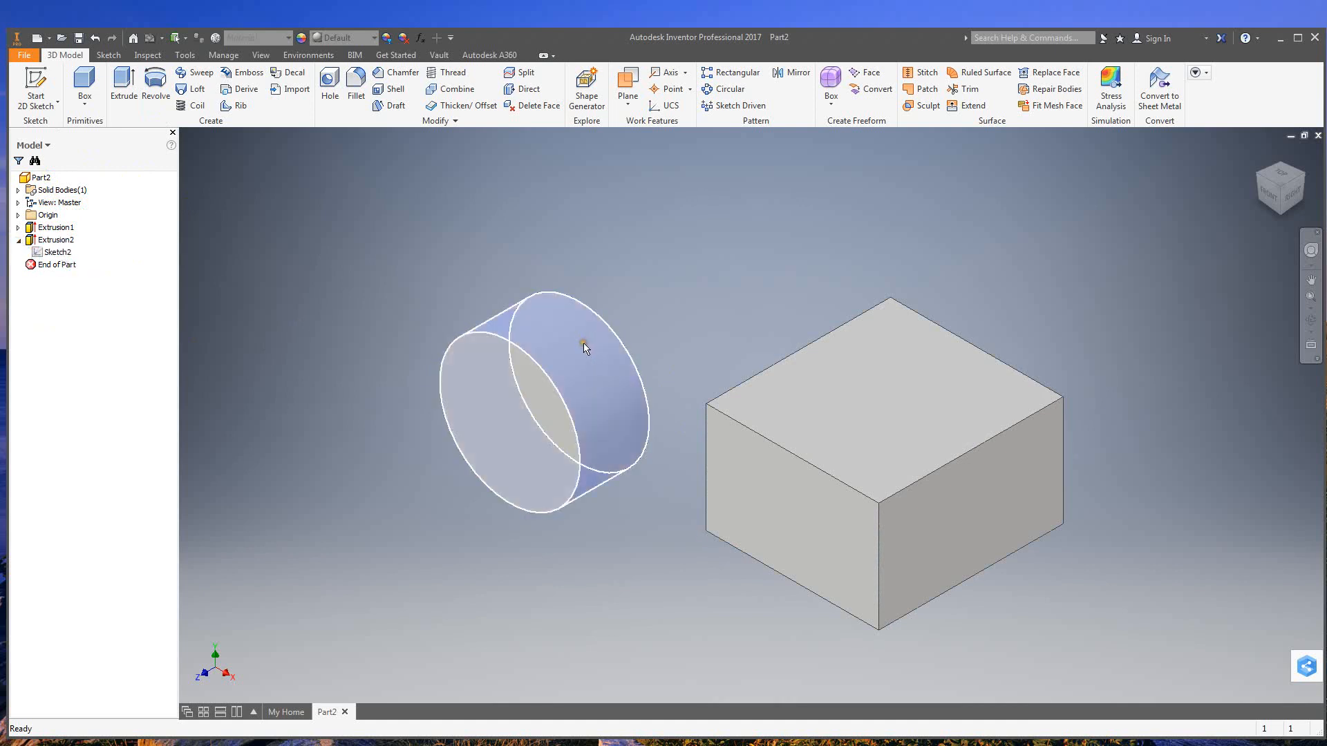
pyautogui.click(673, 255)
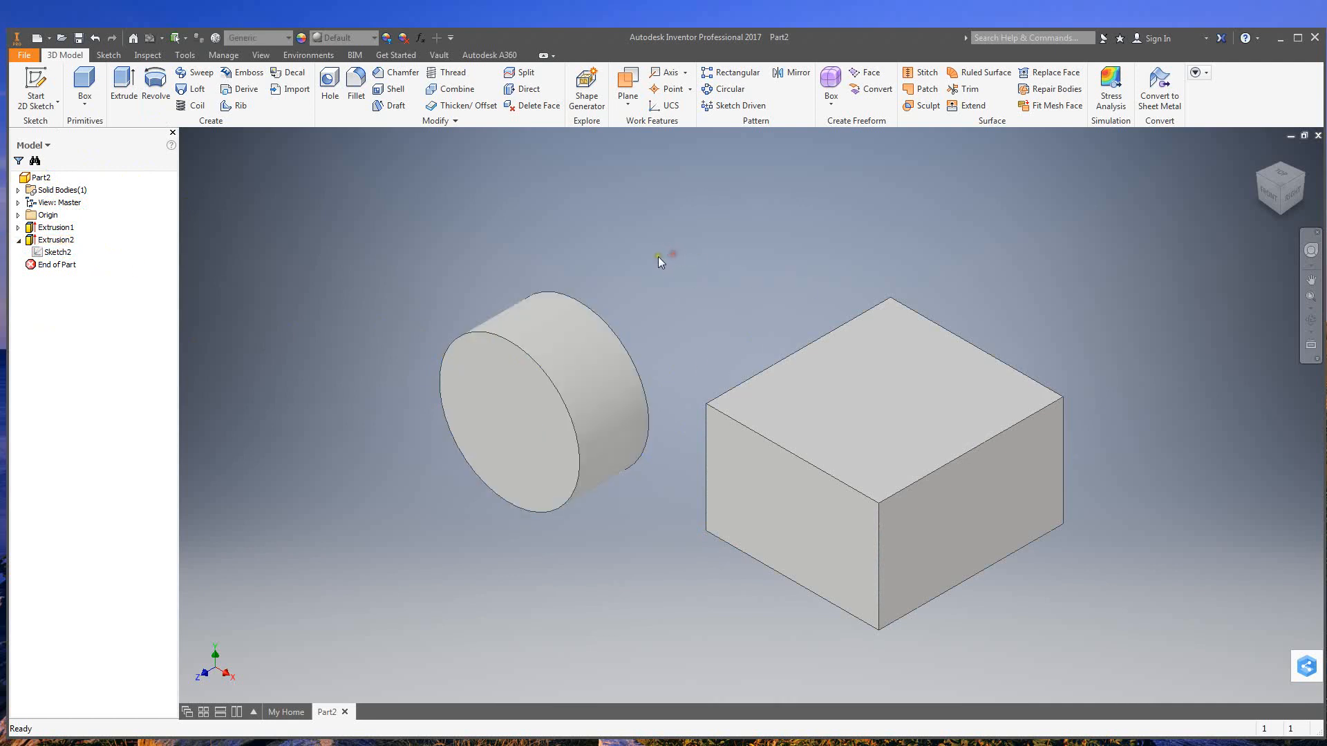